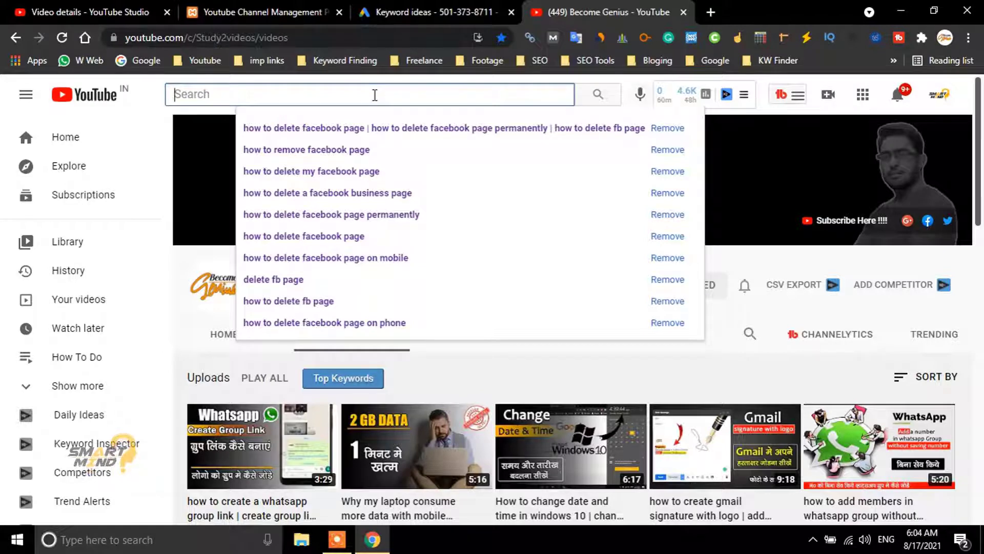
Step: Enter "how to delete facebook page" in the YouTube search to bring up related search suggestions
{"action": "type", "text": "how to delete"}
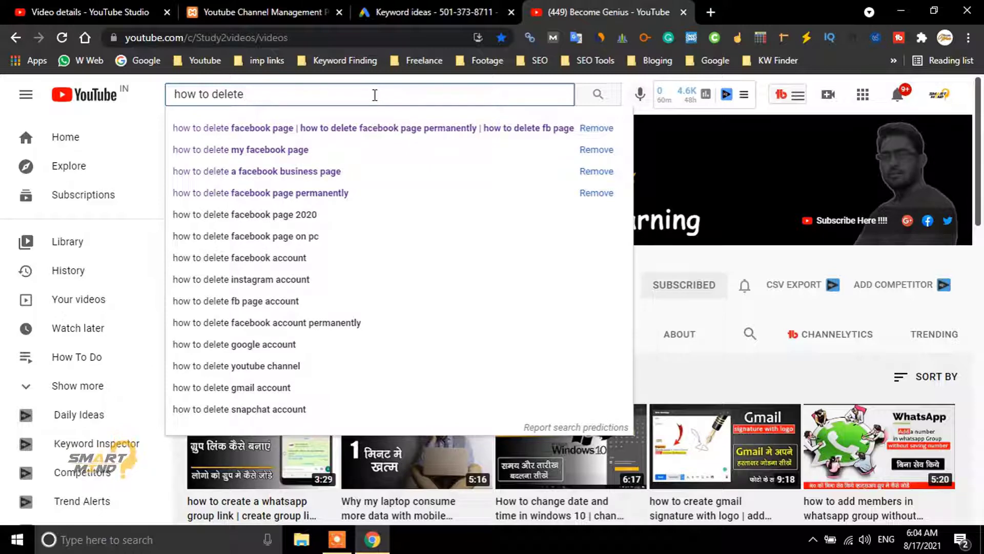
{"action": "type", "text": " facebo"}
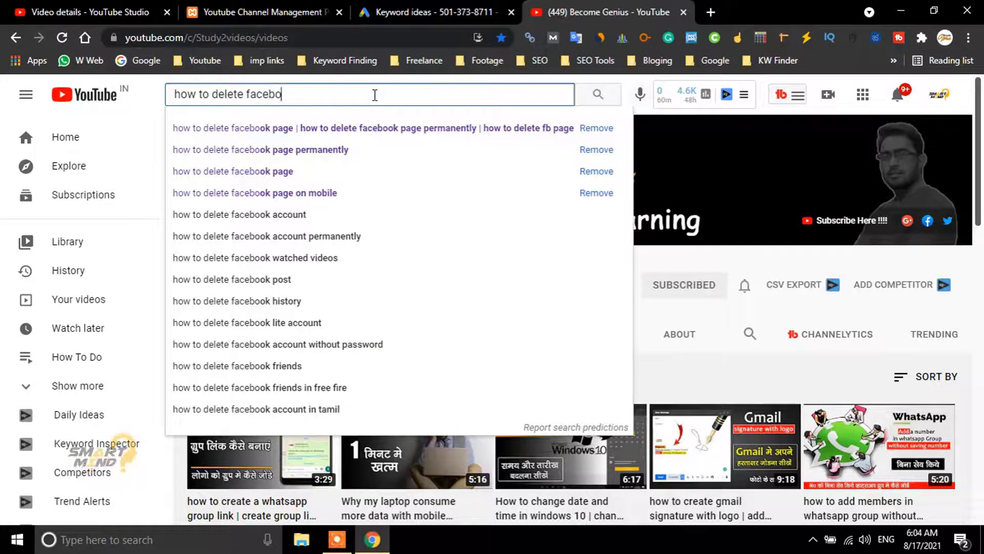
{"action": "type", "text": "ok page"}
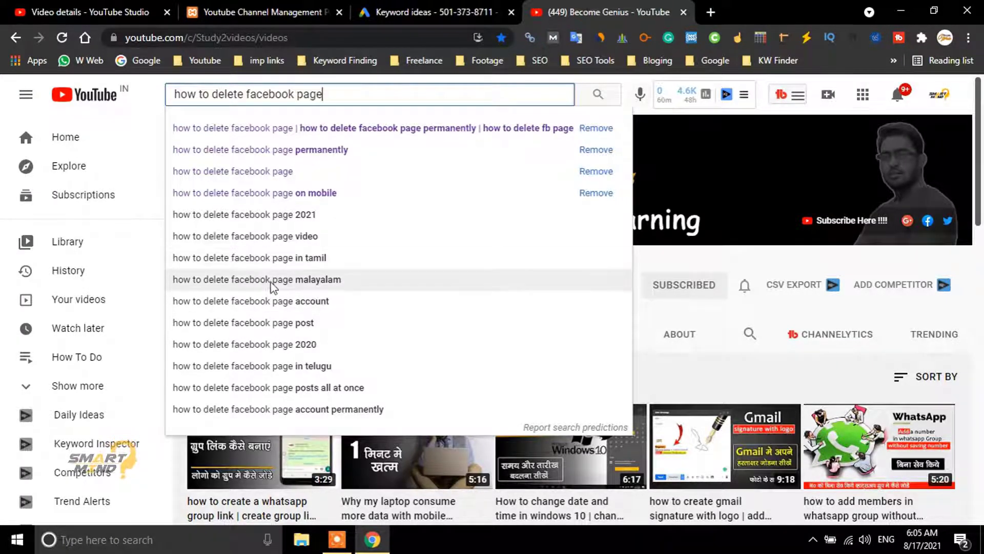
Step: Switch to Google Ads Keyword Planner and get keyword ideas for "how to delete facebook page" in place of the existing keyword
{"action": "left_click", "coordinate": [392, 5]}
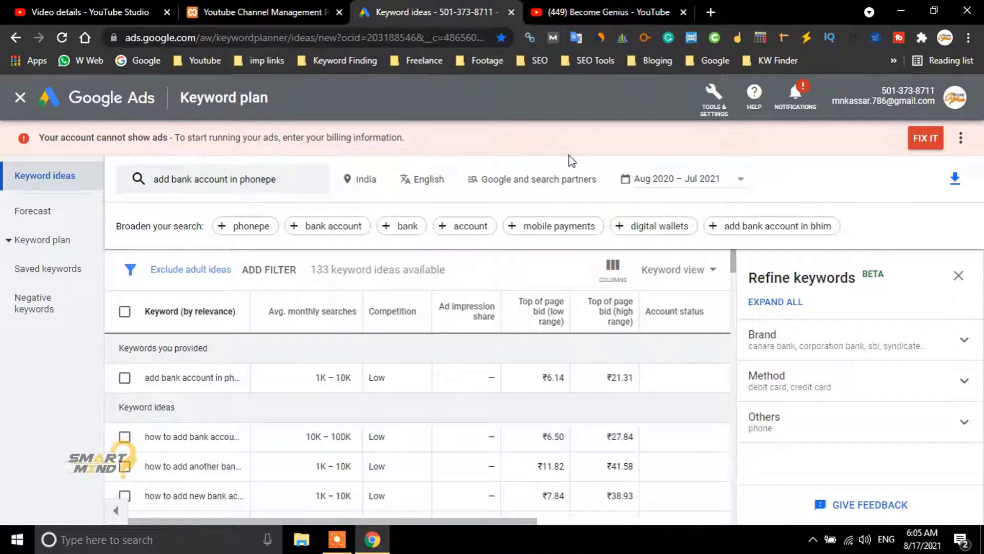
{"action": "left_click", "coordinate": [225, 183]}
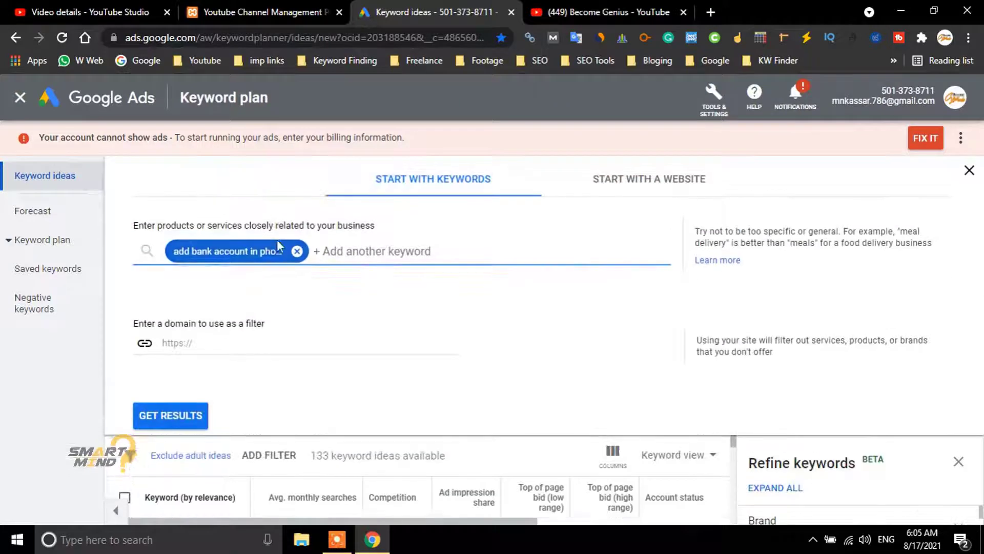
{"action": "left_click", "coordinate": [296, 251]}
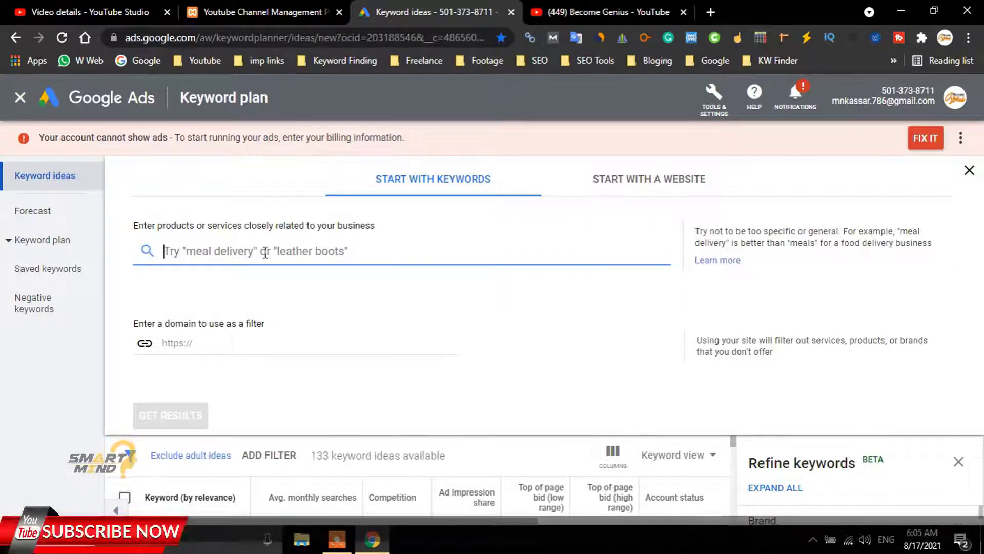
{"action": "type", "text": "how"}
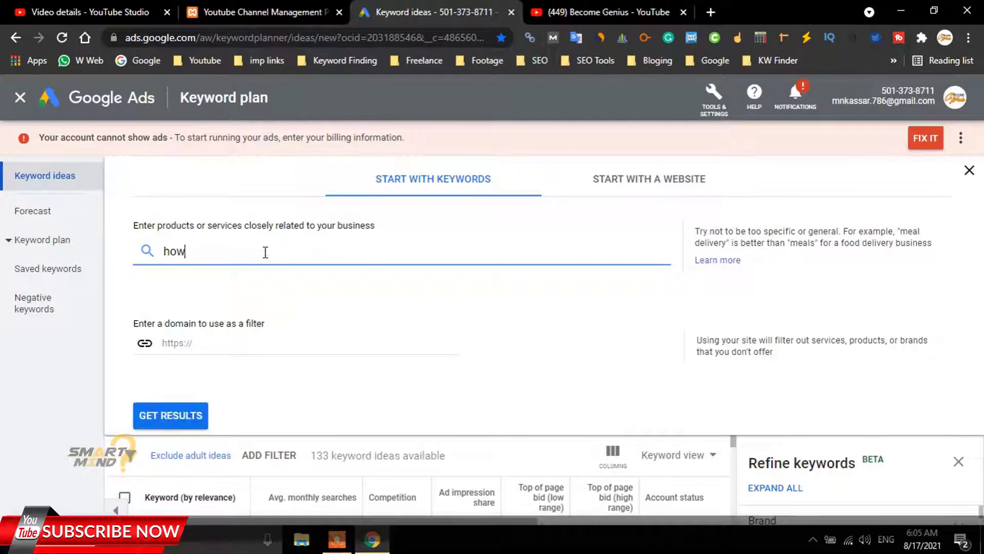
{"action": "type", "text": " to delete"}
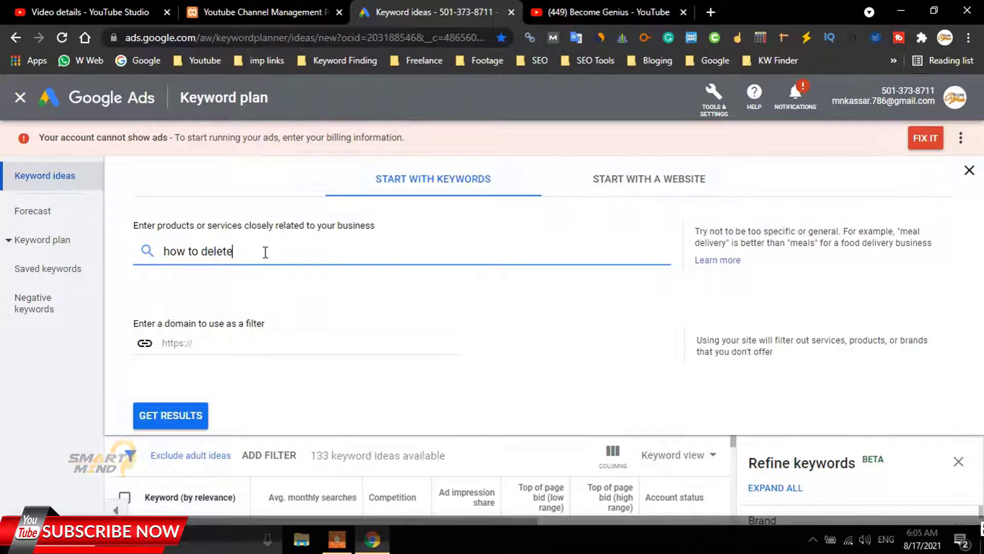
{"action": "type", "text": " facebook page"}
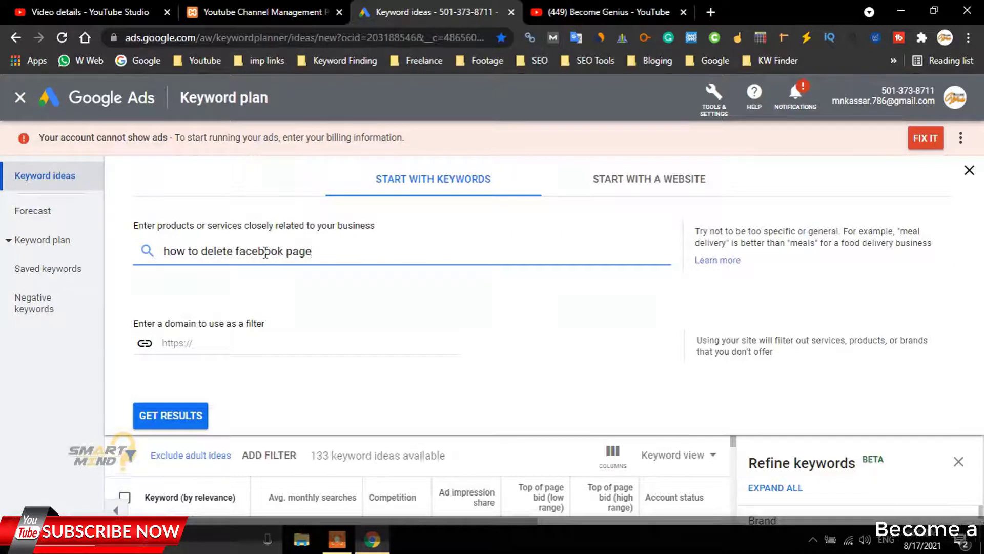
{"action": "key", "text": "Return"}
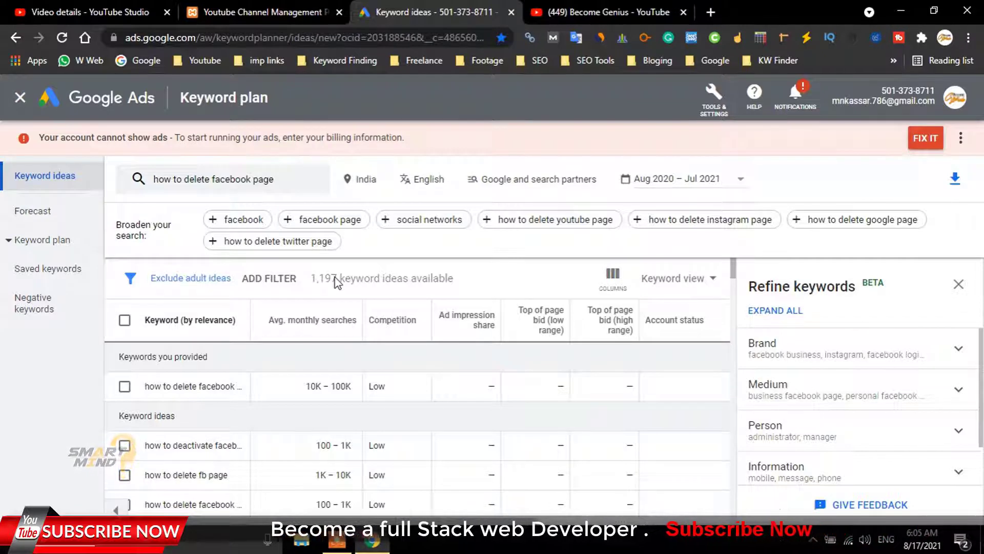
Step: Download the keyword ideas as a .csv file and open the downloaded report in Excel
{"action": "left_click", "coordinate": [954, 179]}
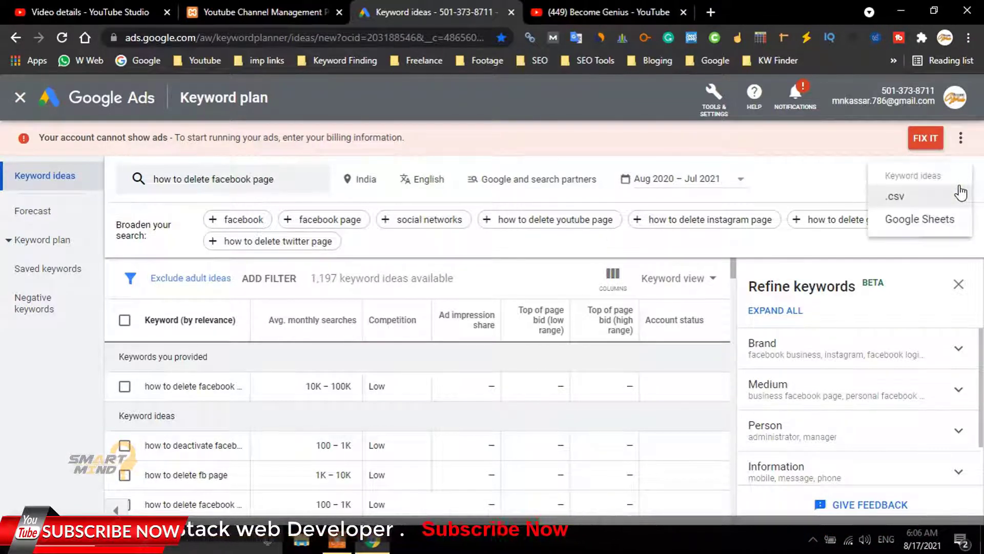
{"action": "left_click", "coordinate": [915, 195]}
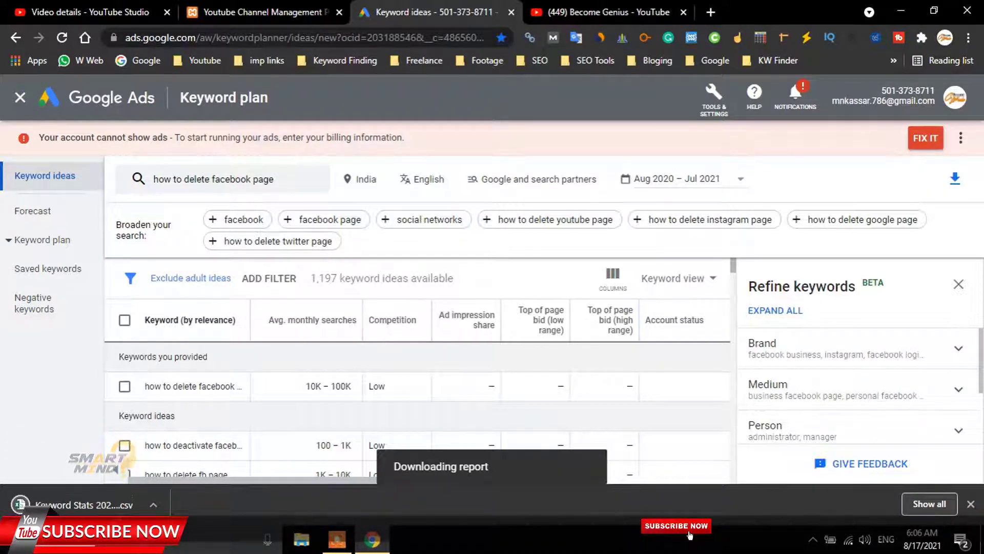
{"action": "left_click", "coordinate": [84, 501]}
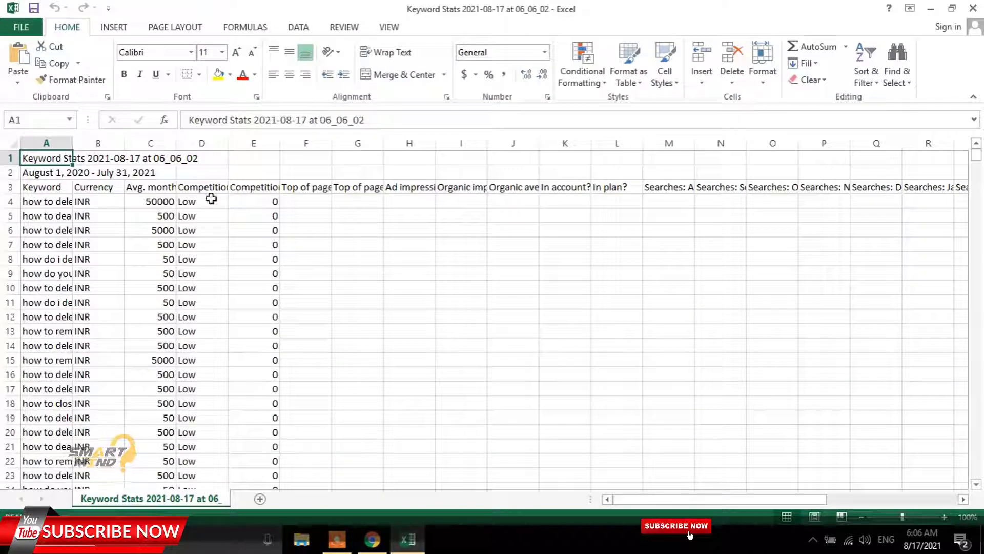
Step: Fit column A to its keyword text and delete the report title and date range rows above the headers
{"action": "double_click", "coordinate": [72, 143]}
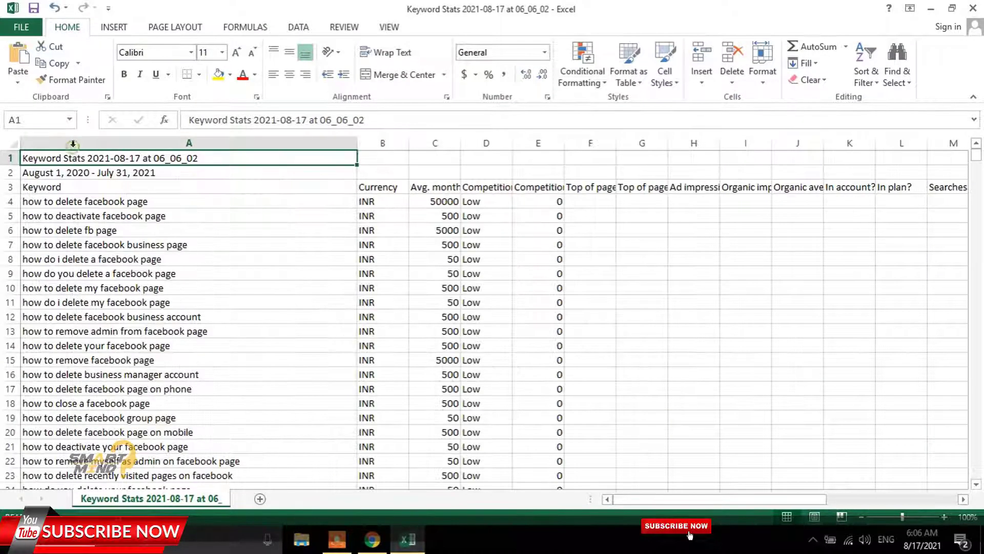
{"action": "left_click", "coordinate": [10, 157]}
{"action": "left_click_drag", "start_coordinate": [10, 158], "coordinate": [10, 173]}
{"action": "right_click", "coordinate": [10, 173]}
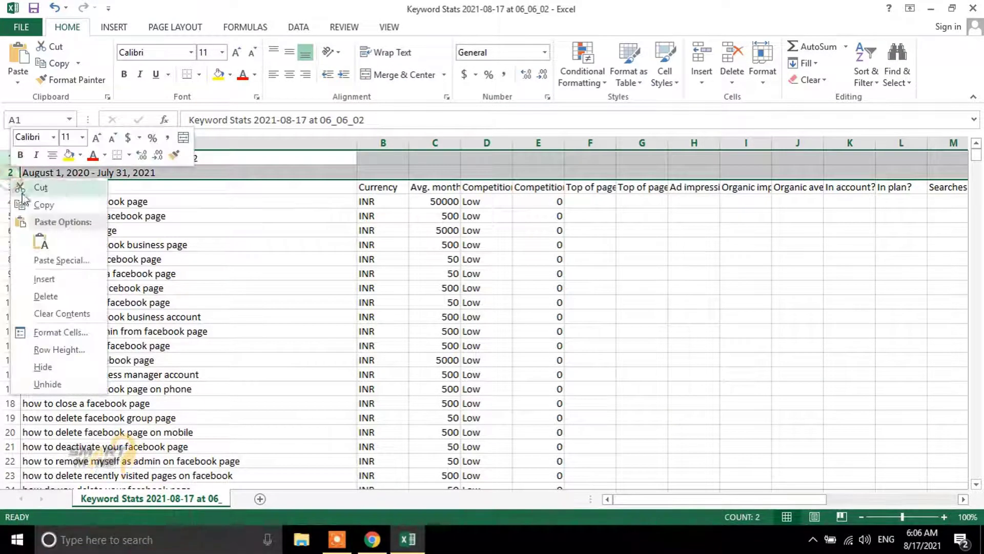
{"action": "left_click", "coordinate": [42, 301]}
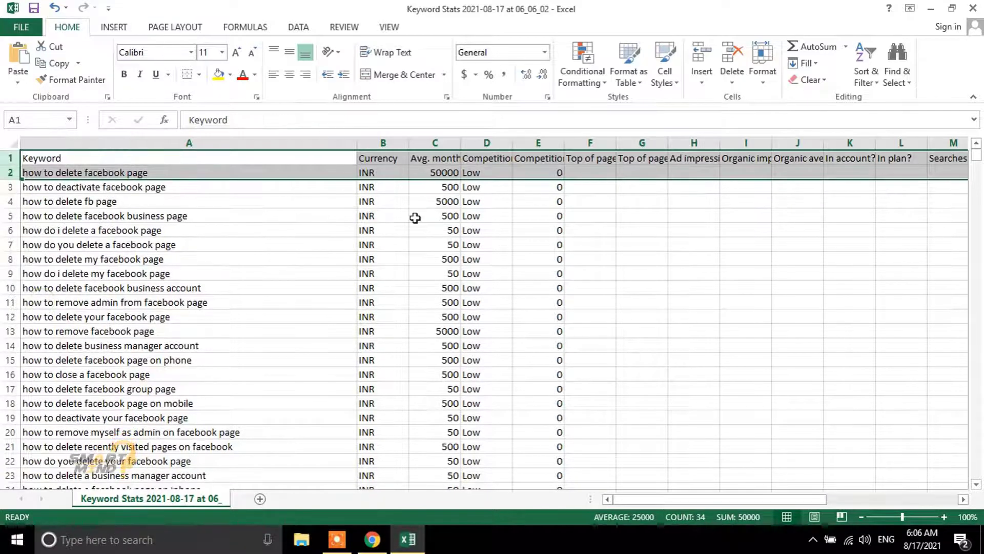
{"action": "left_click", "coordinate": [395, 244]}
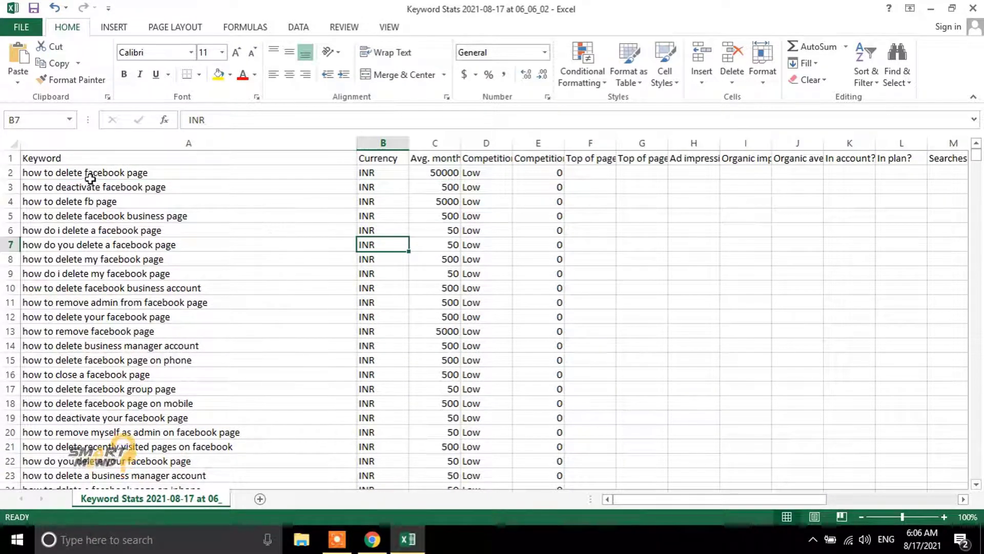
Step: Insert a blank column A before the Keyword column
{"action": "right_click", "coordinate": [77, 143]}
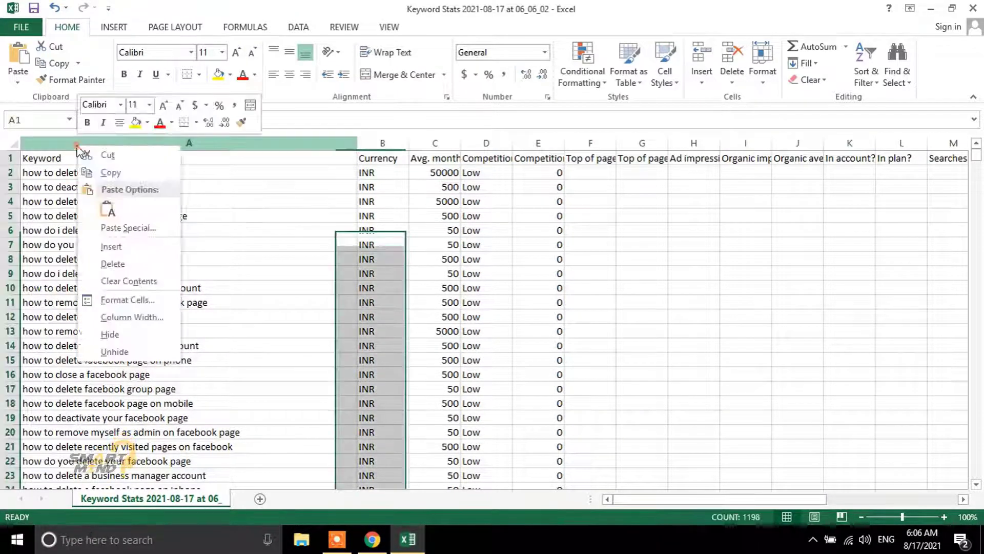
{"action": "left_click", "coordinate": [115, 249]}
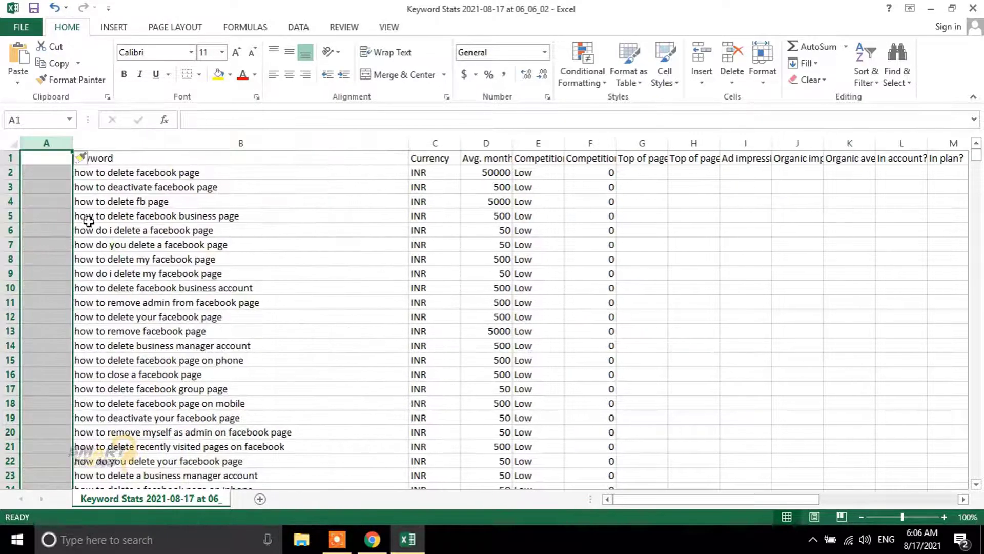
{"action": "left_click", "coordinate": [82, 218]}
{"action": "left_click", "coordinate": [118, 175]}
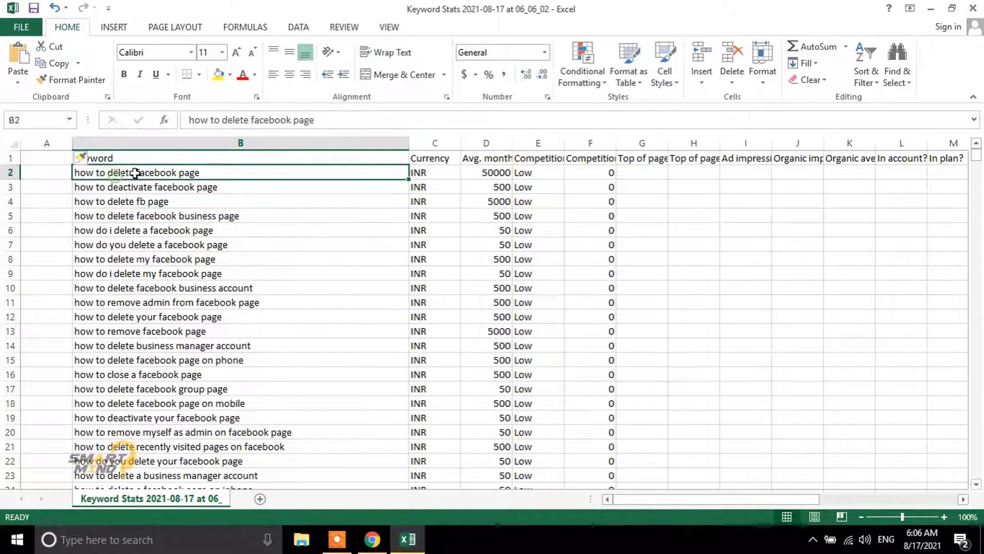
Step: Add filters to the header row and sort the table by Avg. monthly searches from largest to smallest
{"action": "left_click", "coordinate": [492, 158]}
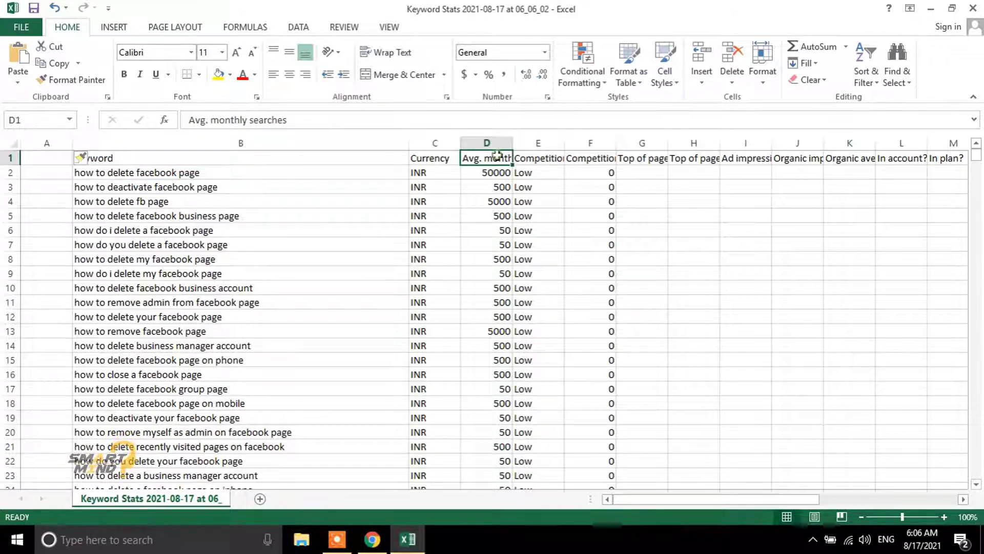
{"action": "left_click", "coordinate": [872, 76]}
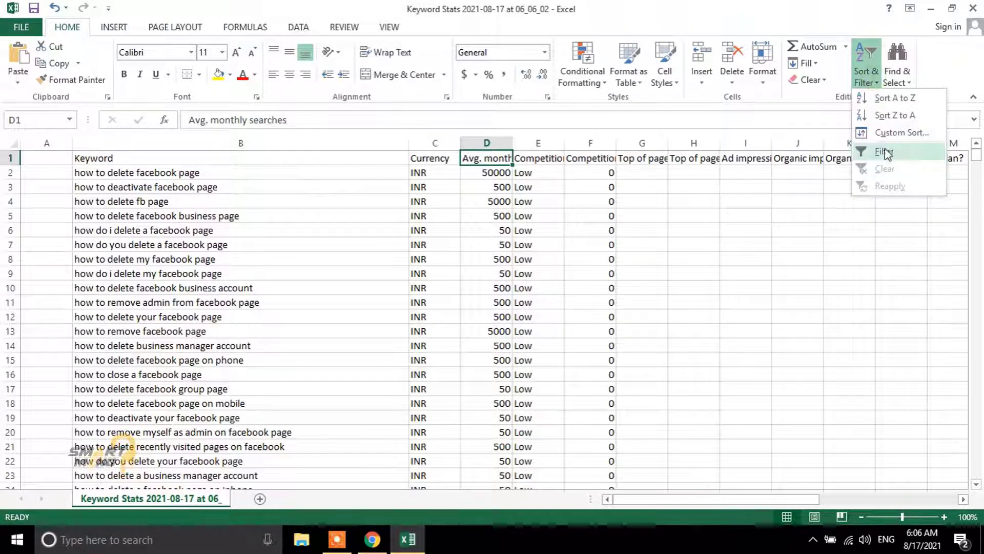
{"action": "left_click", "coordinate": [882, 152]}
{"action": "left_click", "coordinate": [454, 158]}
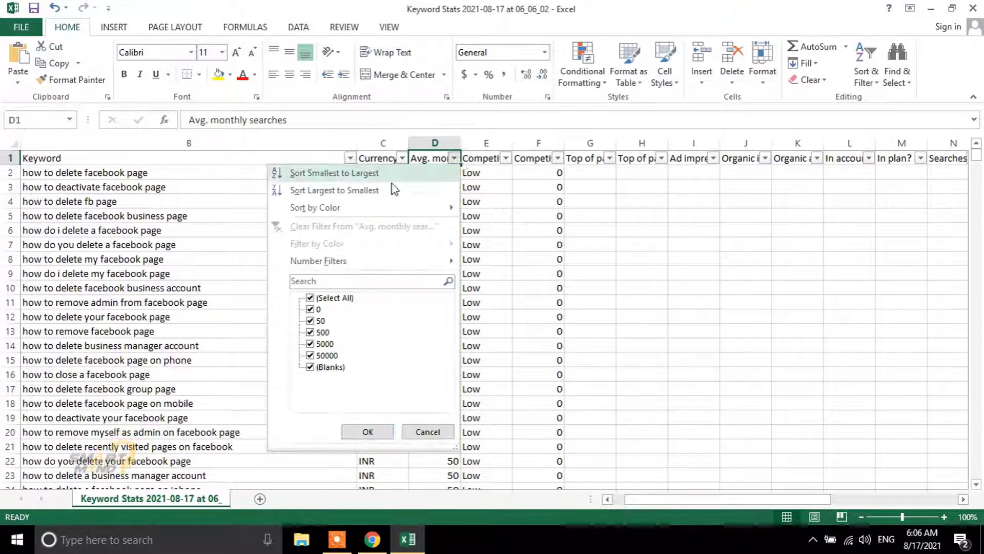
{"action": "left_click", "coordinate": [342, 190]}
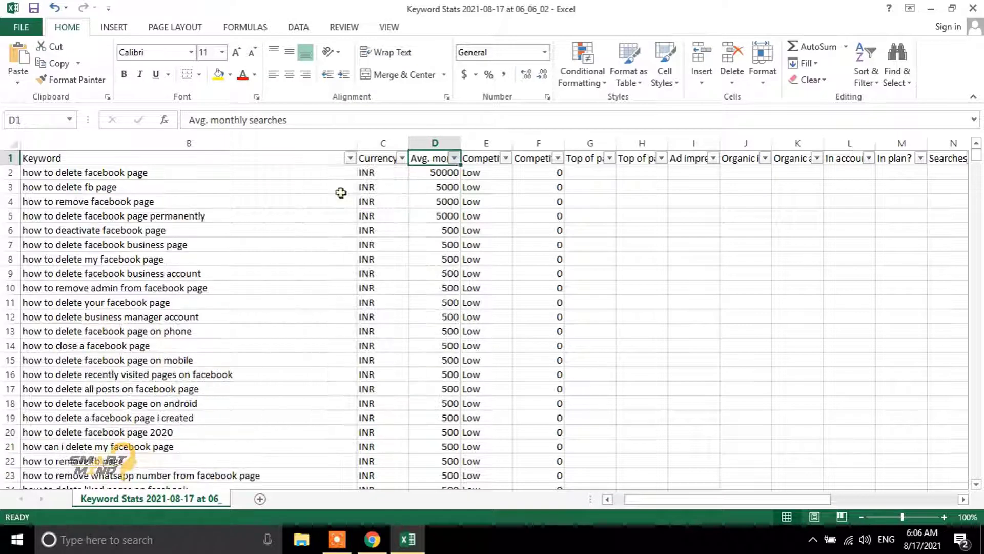
Step: Insert another blank column directly before the Keyword column of the sorted table
{"action": "right_click", "coordinate": [77, 160]}
{"action": "right_click", "coordinate": [59, 141]}
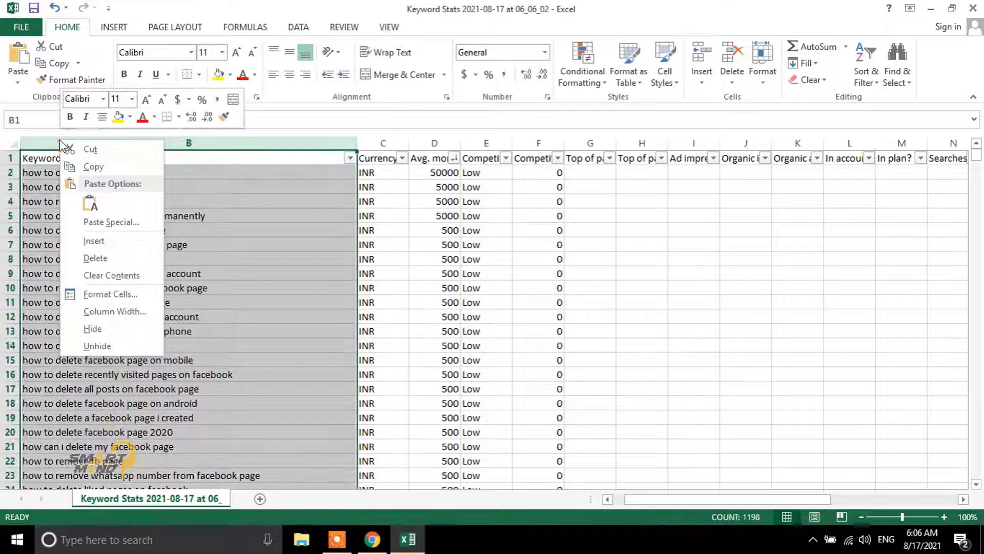
{"action": "left_click", "coordinate": [93, 240]}
{"action": "left_click", "coordinate": [395, 215]}
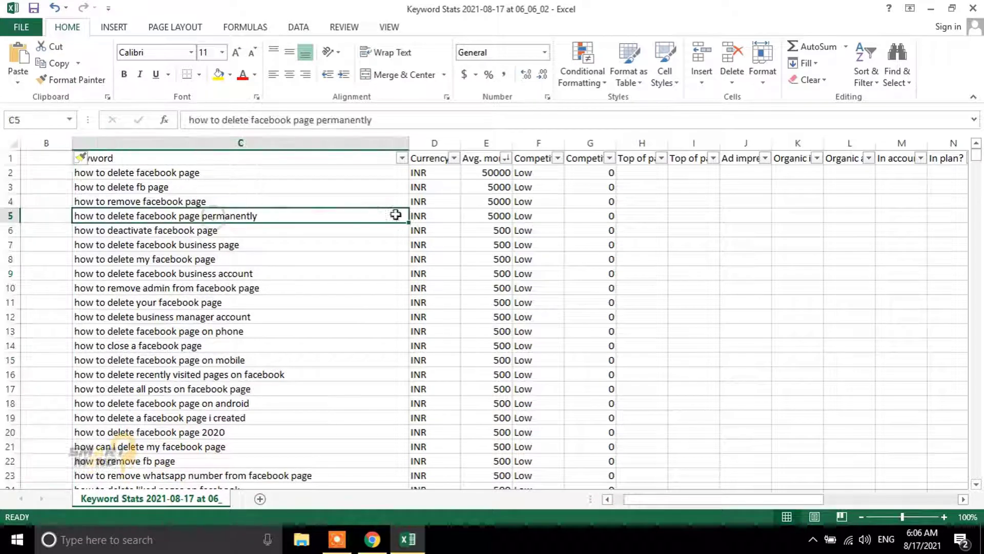
Step: Examine the top keyword in cell C2 and the related keywords listed below it in C3 to C10
{"action": "left_click", "coordinate": [138, 174]}
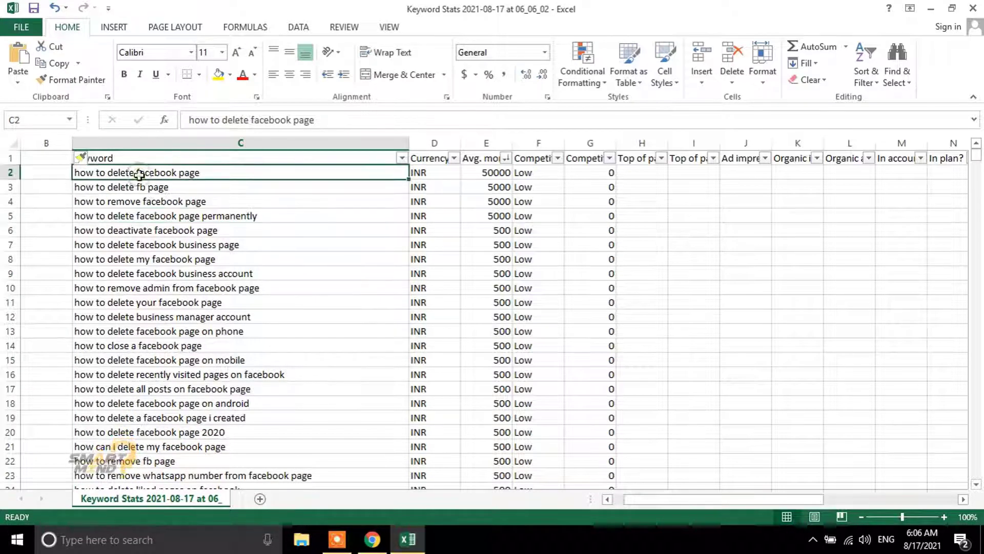
{"action": "double_click", "coordinate": [206, 173]}
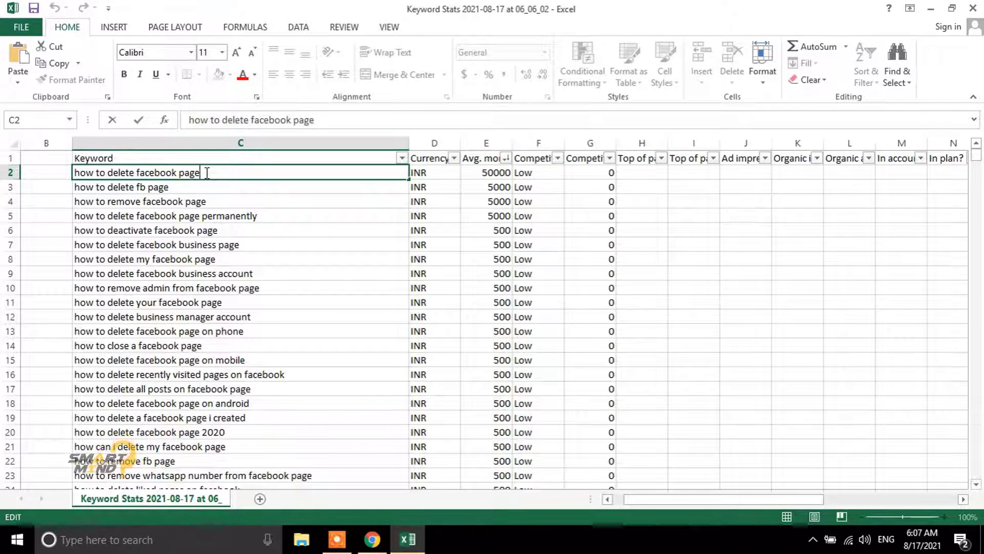
{"action": "left_click_drag", "start_coordinate": [207, 173], "coordinate": [76, 172]}
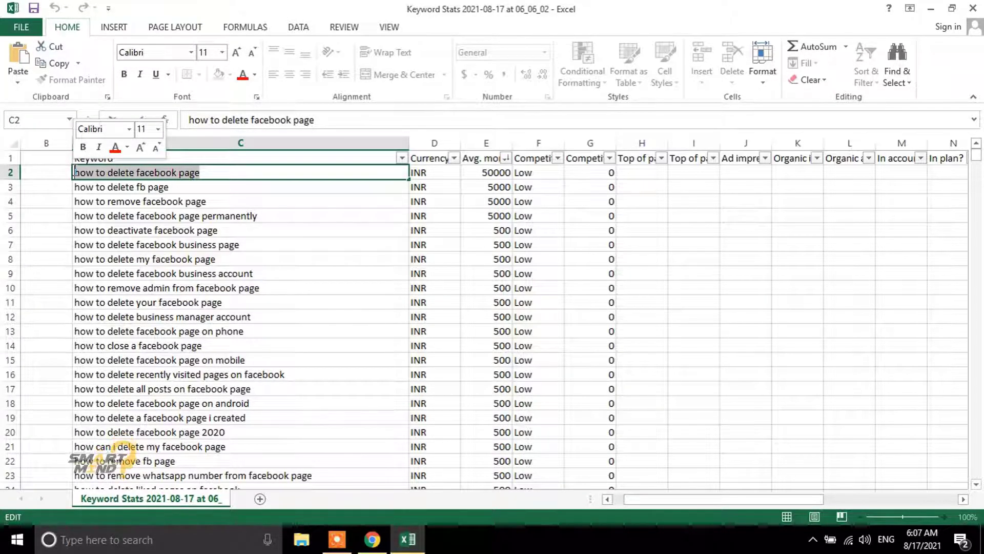
{"action": "left_click", "coordinate": [179, 173]}
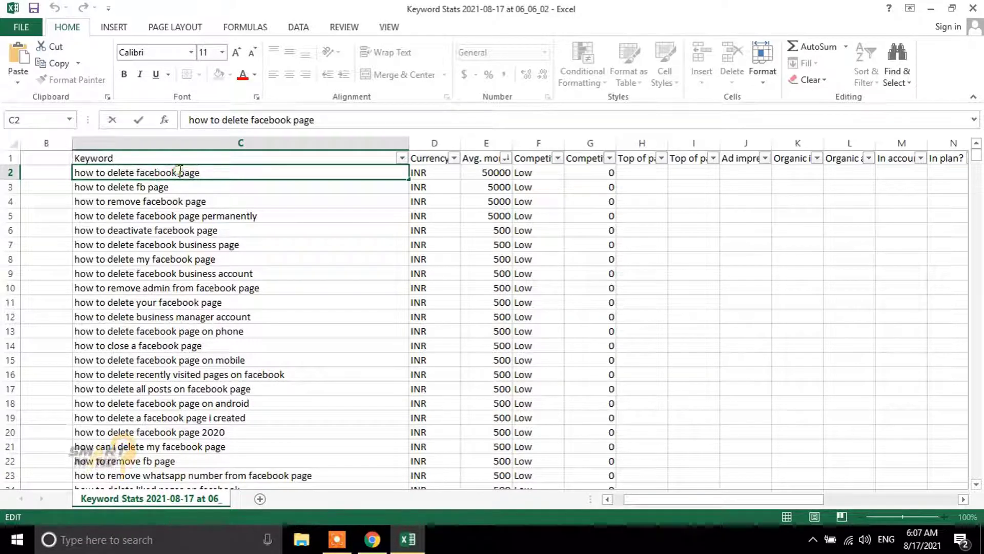
{"action": "left_click_drag", "start_coordinate": [220, 172], "coordinate": [55, 182]}
{"action": "left_click", "coordinate": [135, 189]}
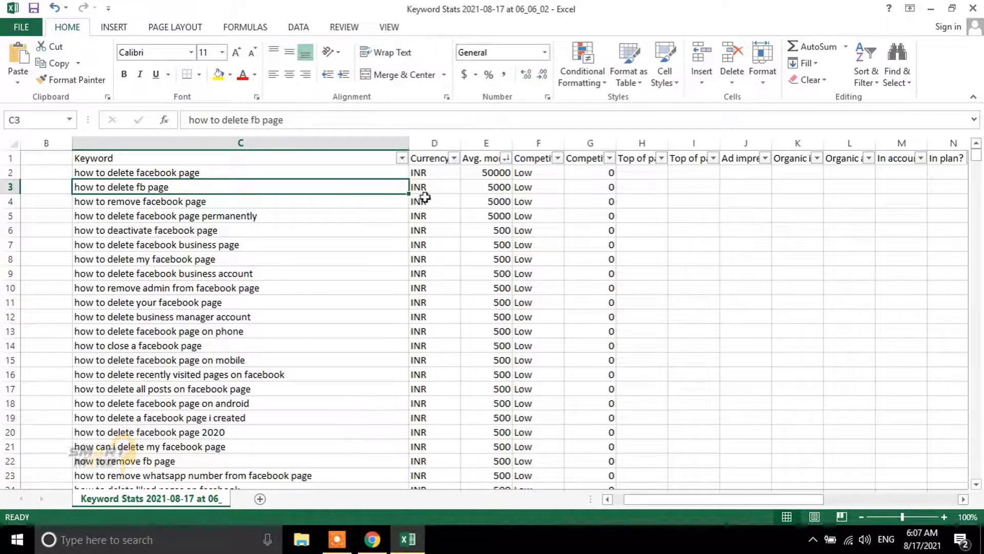
{"action": "left_click_drag", "start_coordinate": [251, 186], "coordinate": [229, 281]}
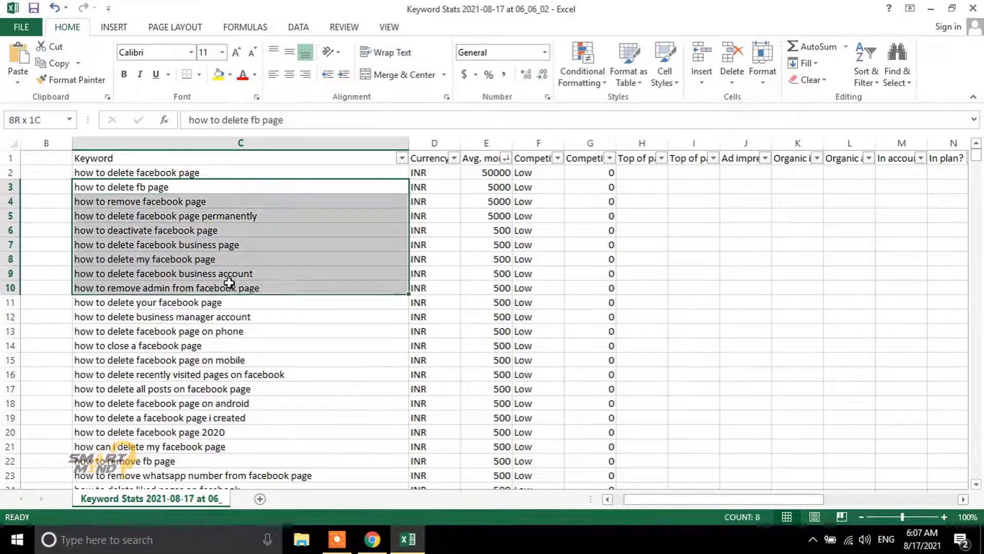
{"action": "left_click", "coordinate": [191, 173]}
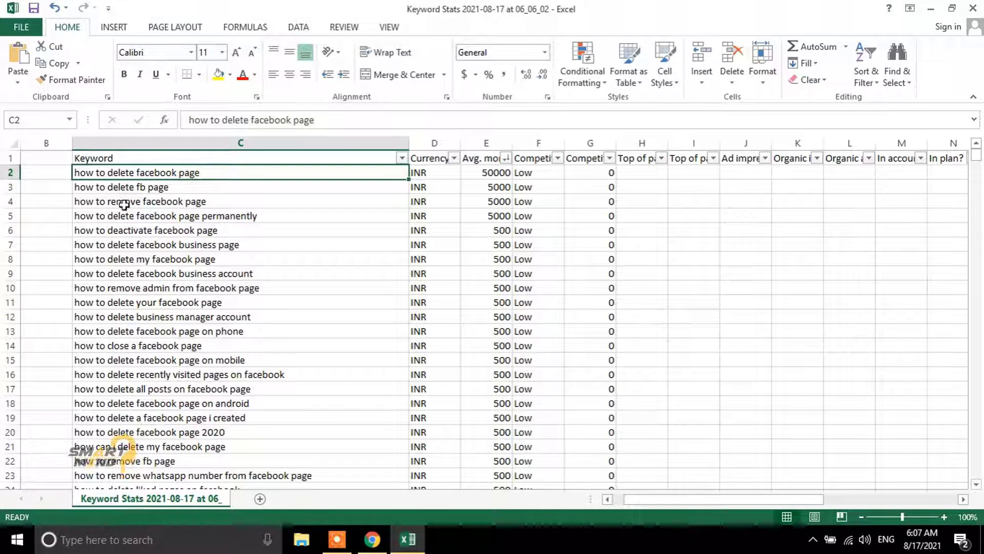
Step: Copy the text "how to delete fb page" from cell C3
{"action": "left_click", "coordinate": [117, 187]}
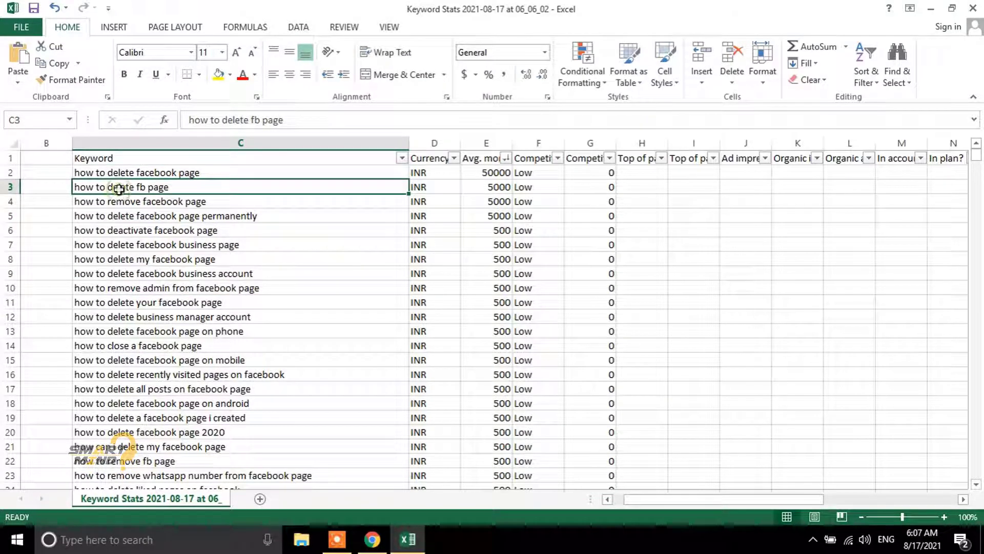
{"action": "double_click", "coordinate": [183, 188]}
{"action": "left_click_drag", "start_coordinate": [183, 188], "coordinate": [44, 194]}
{"action": "key", "text": "ctrl+c"}
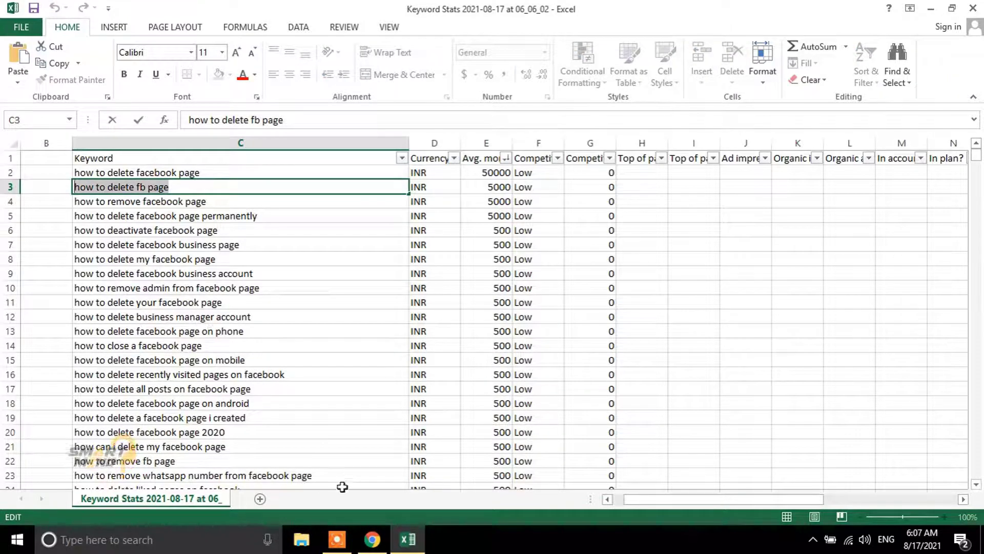
Step: Switch to the YouTube page in Chrome and search for the copied keyword "how to delete fb page"
{"action": "left_click", "coordinate": [373, 539]}
{"action": "left_click", "coordinate": [602, 12]}
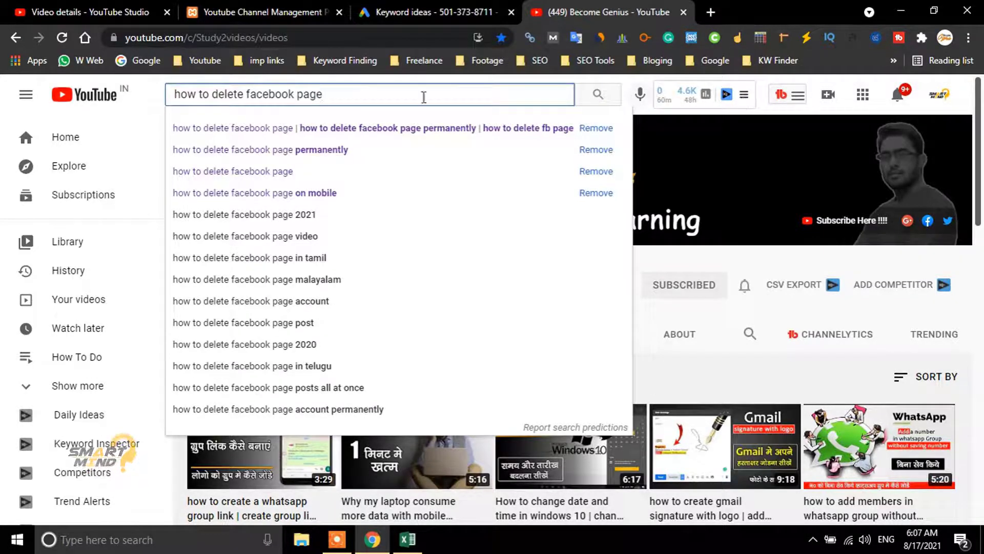
{"action": "triple_click", "coordinate": [348, 92]}
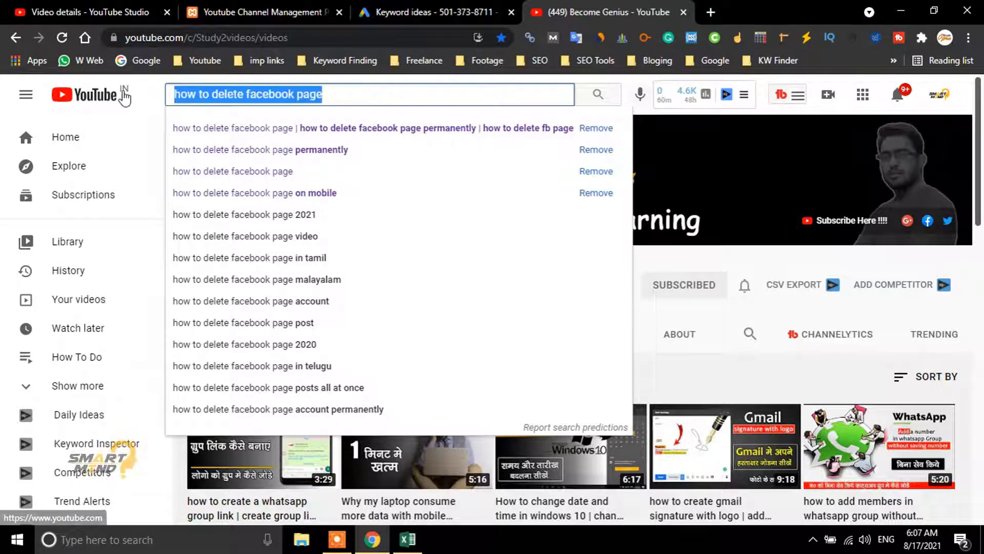
{"action": "key", "text": "ctrl+v"}
{"action": "key", "text": "Return"}
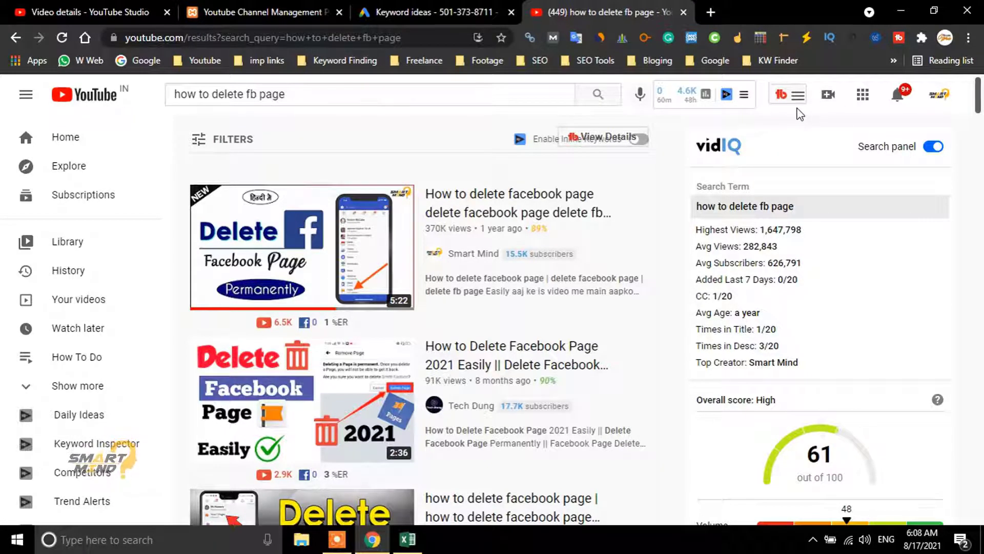
Step: Examine the vidIQ search-term statistics for "how to delete fb page", especially Times in Title, Times in Desc and Top Creator
{"action": "scroll", "coordinate": [980, 97], "scroll_direction": "down", "scroll_amount": 2}
{"action": "scroll", "coordinate": [871, 98], "scroll_direction": "up", "scroll_amount": 1}
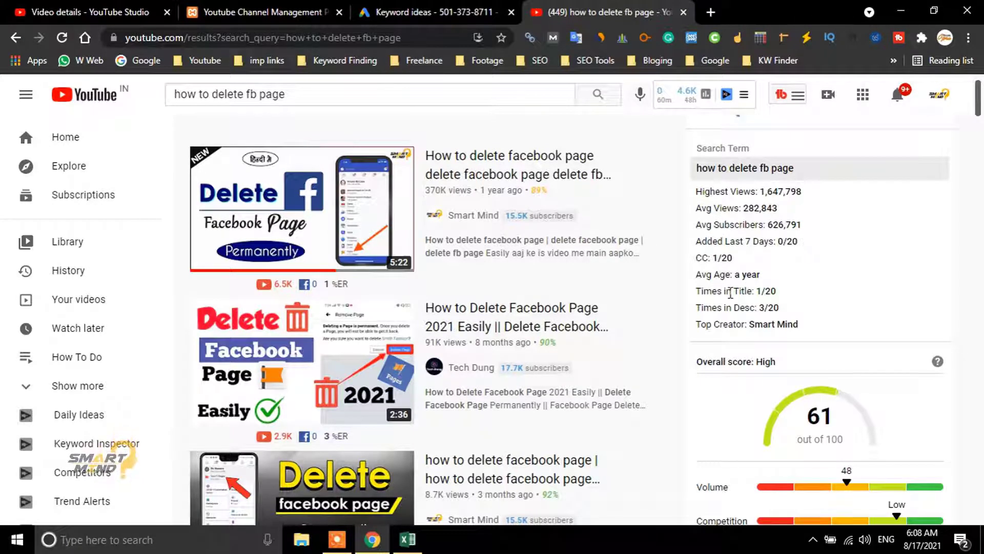
{"action": "left_click_drag", "start_coordinate": [704, 292], "coordinate": [759, 290]}
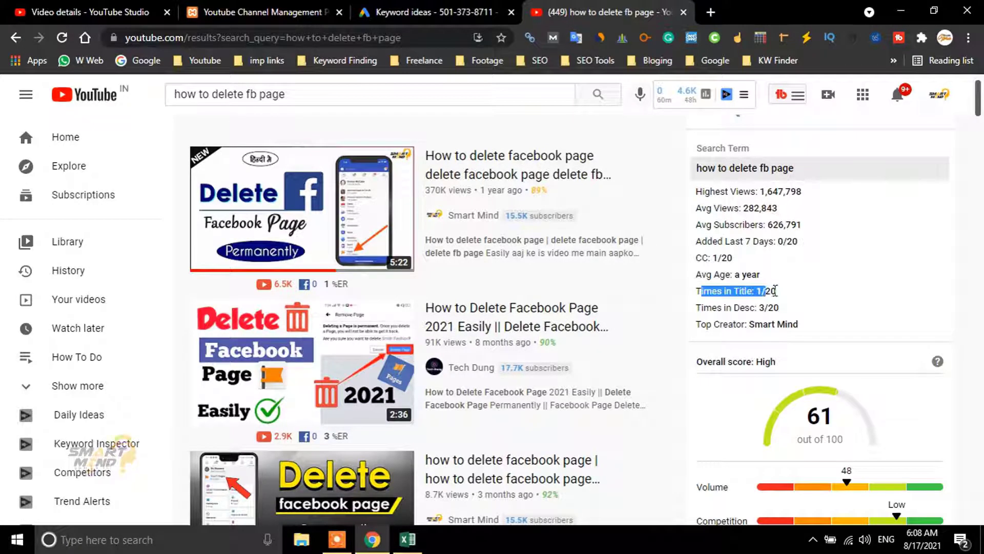
{"action": "left_click", "coordinate": [774, 290]}
{"action": "mouse_move", "coordinate": [398, 336]}
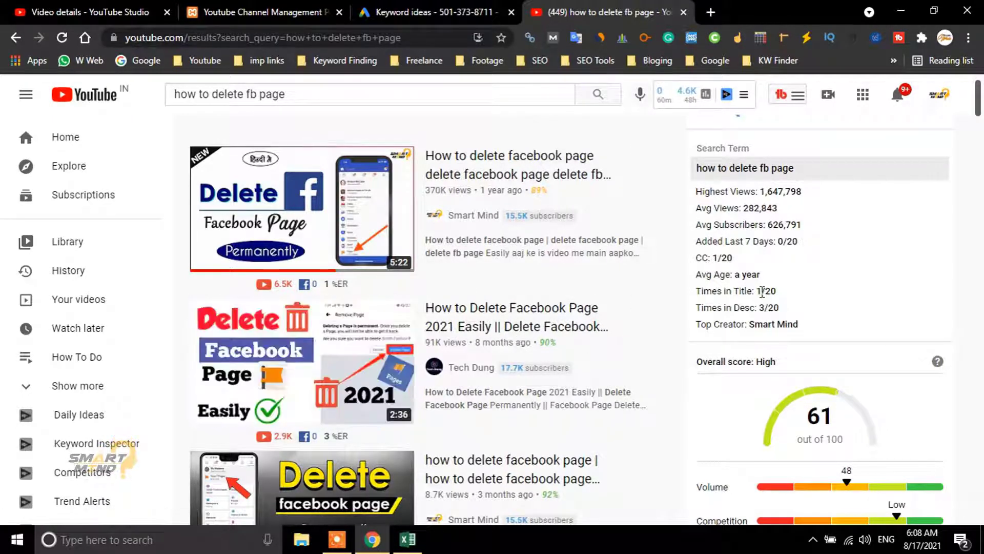
{"action": "left_click_drag", "start_coordinate": [757, 291], "coordinate": [774, 288]}
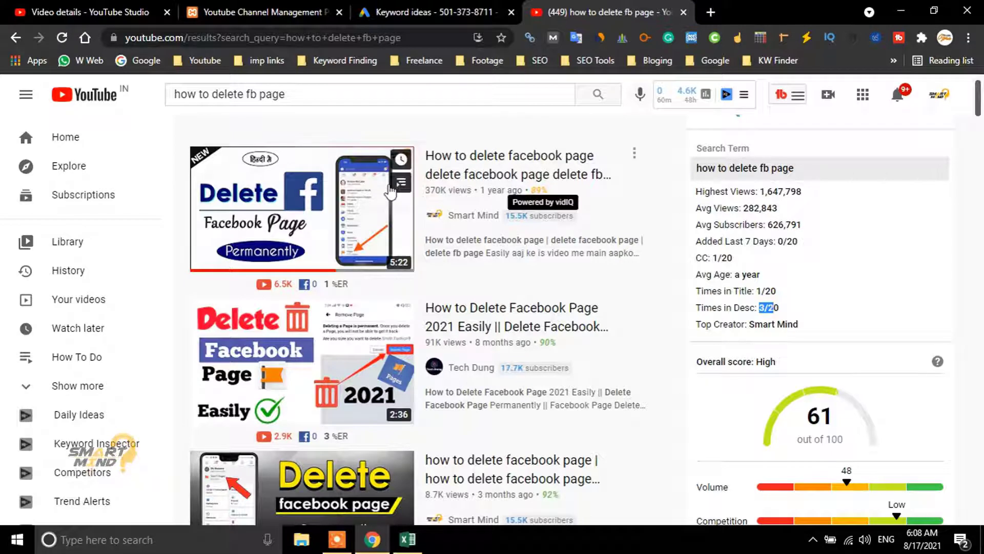
{"action": "mouse_move", "coordinate": [272, 238]}
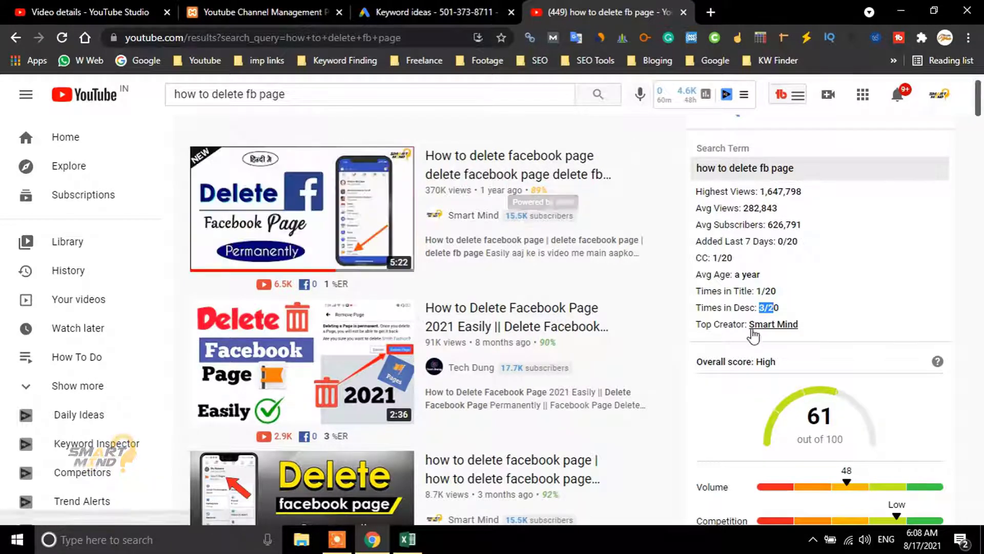
{"action": "left_click_drag", "start_coordinate": [699, 325], "coordinate": [796, 336]}
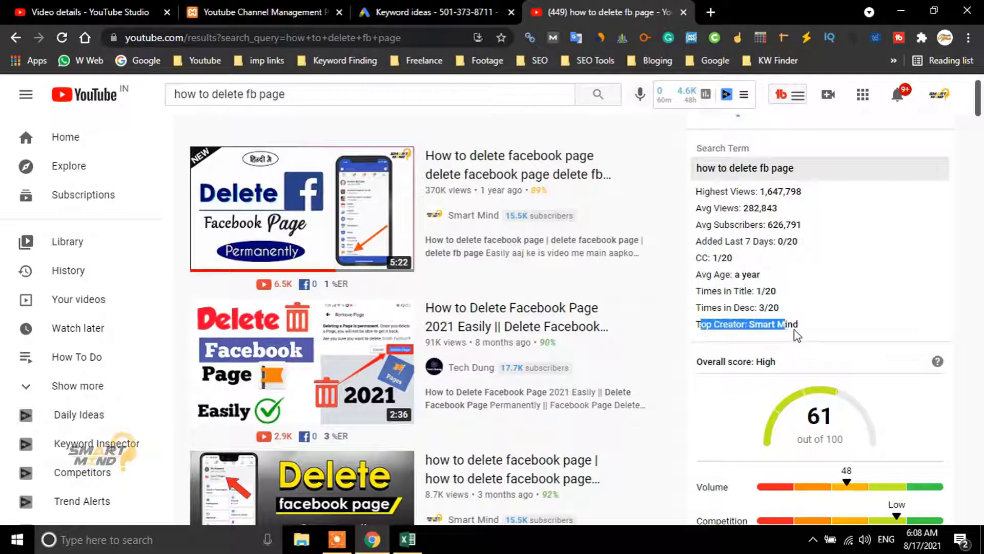
{"action": "left_click", "coordinate": [825, 334]}
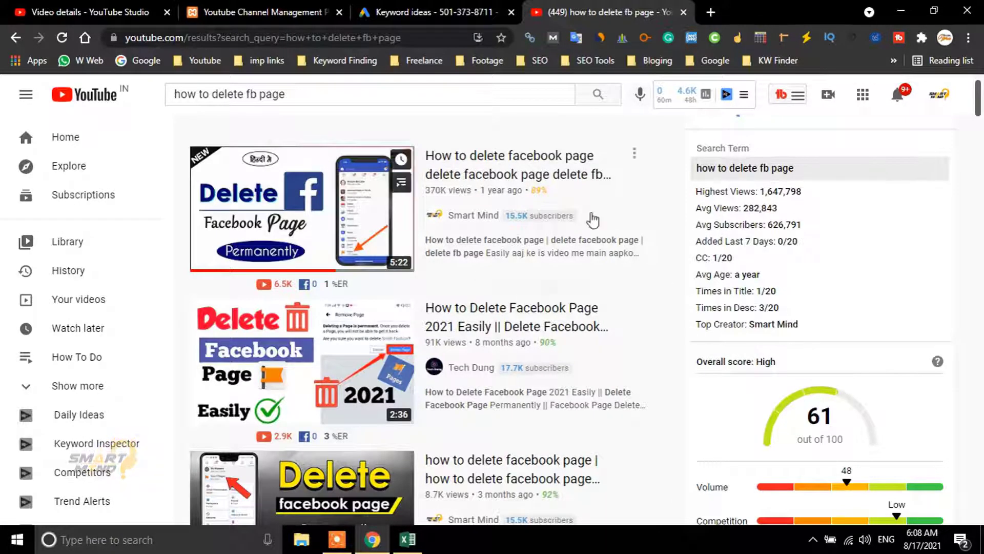
{"action": "left_click", "coordinate": [321, 94]}
{"action": "left_click_drag", "start_coordinate": [321, 94], "coordinate": [171, 82]}
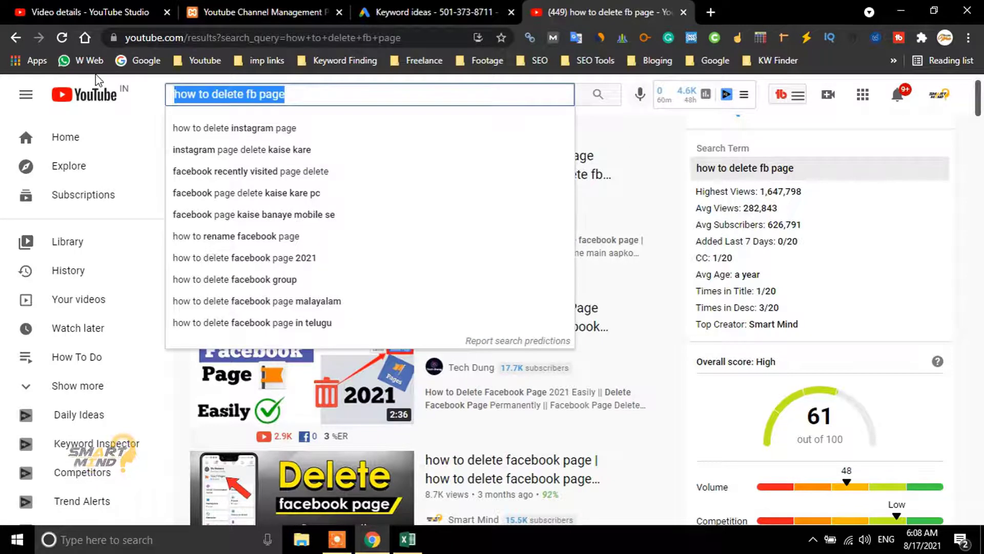
{"action": "left_click", "coordinate": [758, 324]}
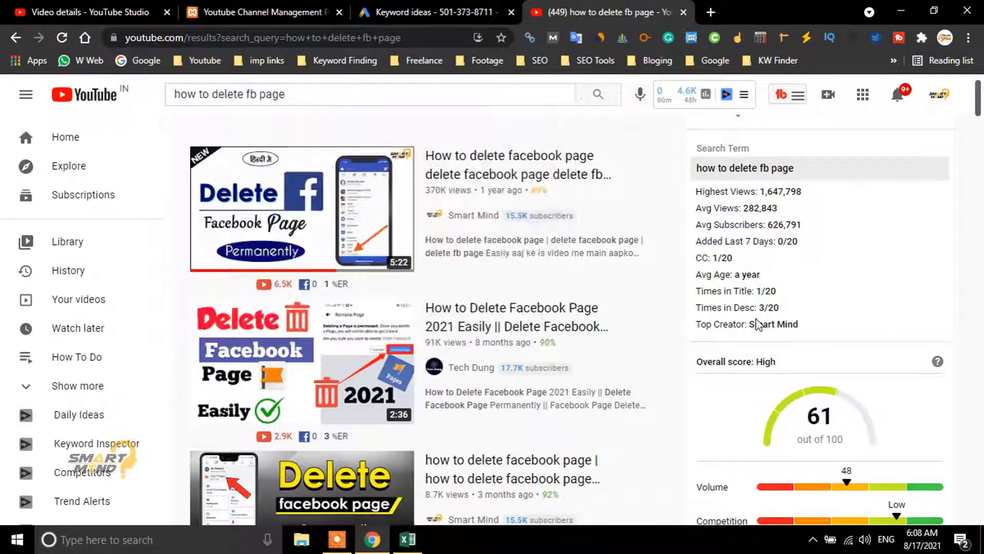
Step: Check the vidIQ overall score, volume and competition for "how to delete fb page", plus the scores of its top related opportunities
{"action": "scroll", "coordinate": [980, 101], "scroll_direction": "down", "scroll_amount": 3}
{"action": "left_click_drag", "start_coordinate": [981, 102], "coordinate": [980, 105]}
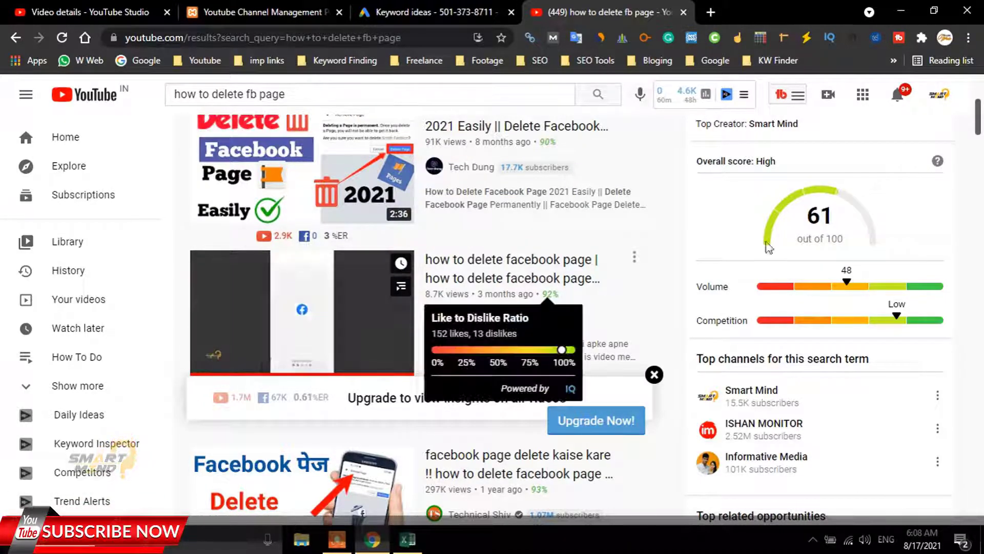
{"action": "left_click_drag", "start_coordinate": [978, 125], "coordinate": [980, 154]}
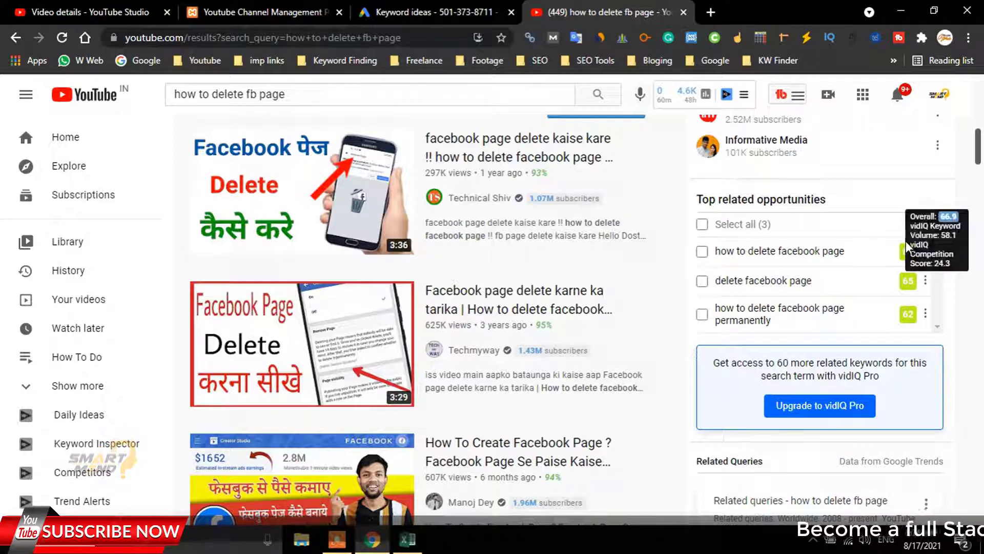
{"action": "mouse_move", "coordinate": [908, 250]}
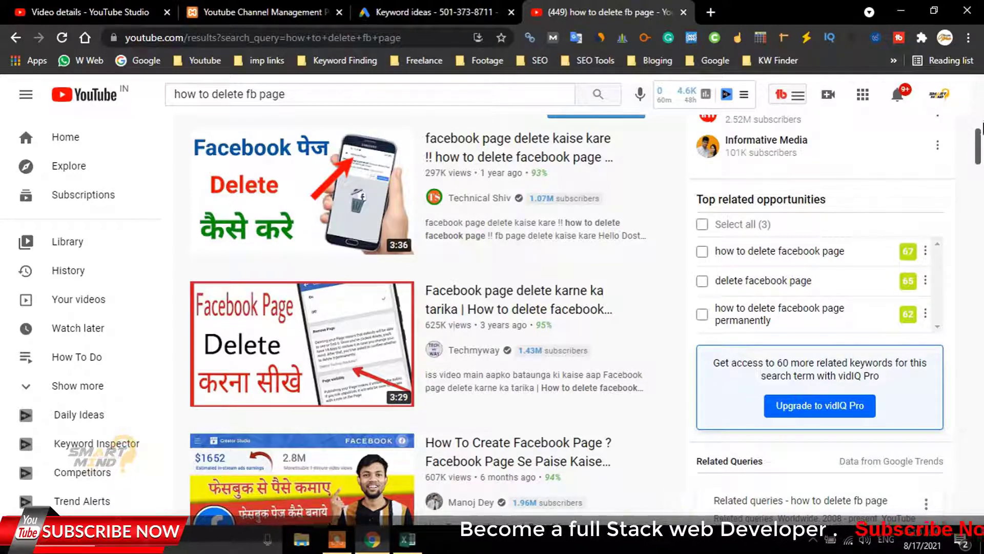
Step: Show the Search Explorer Keyword Stats for "how to delete fb page" and review its use in titles, descriptions and tags
{"action": "left_click_drag", "start_coordinate": [978, 149], "coordinate": [978, 221]}
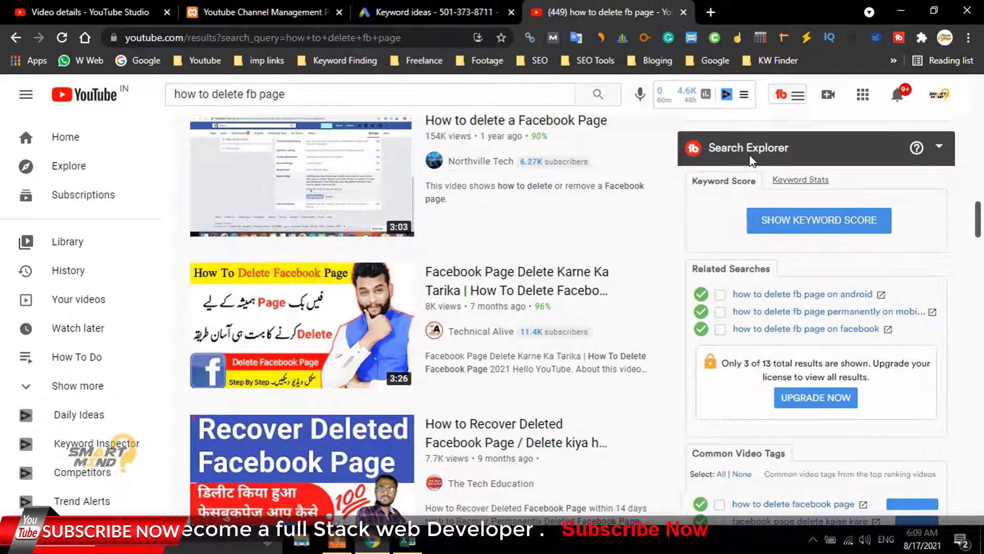
{"action": "left_click", "coordinate": [797, 186]}
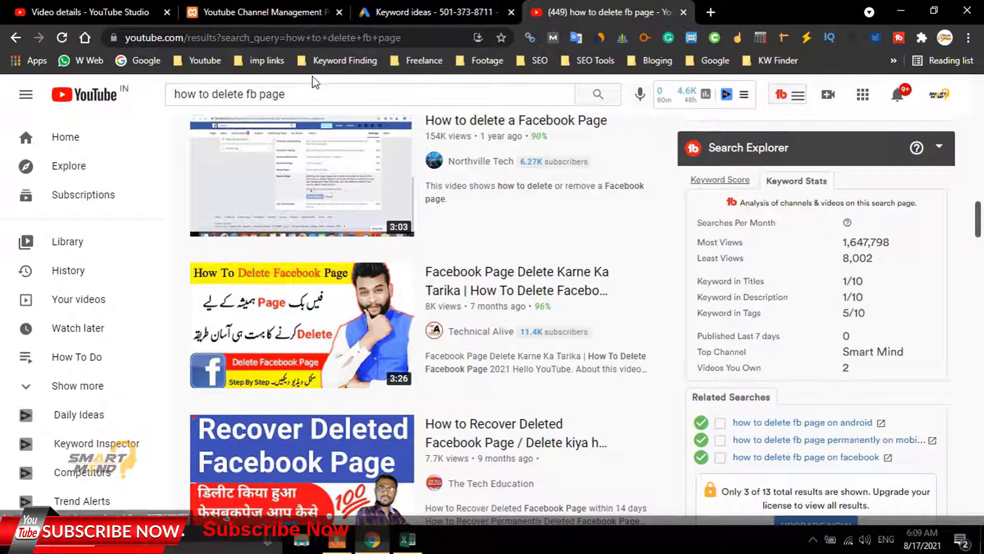
{"action": "left_click", "coordinate": [272, 94]}
{"action": "key", "text": "ctrl+a"}
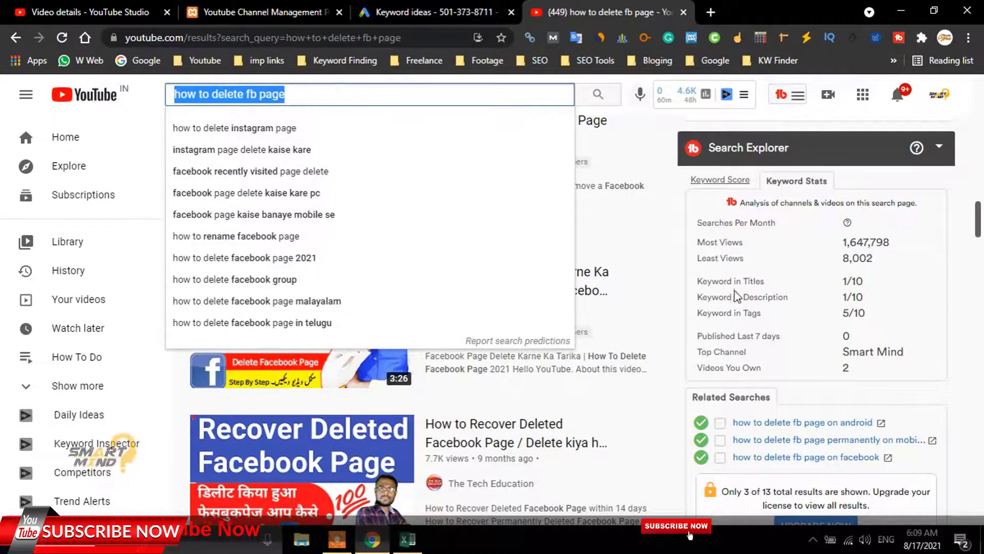
{"action": "left_click_drag", "start_coordinate": [828, 286], "coordinate": [799, 303]}
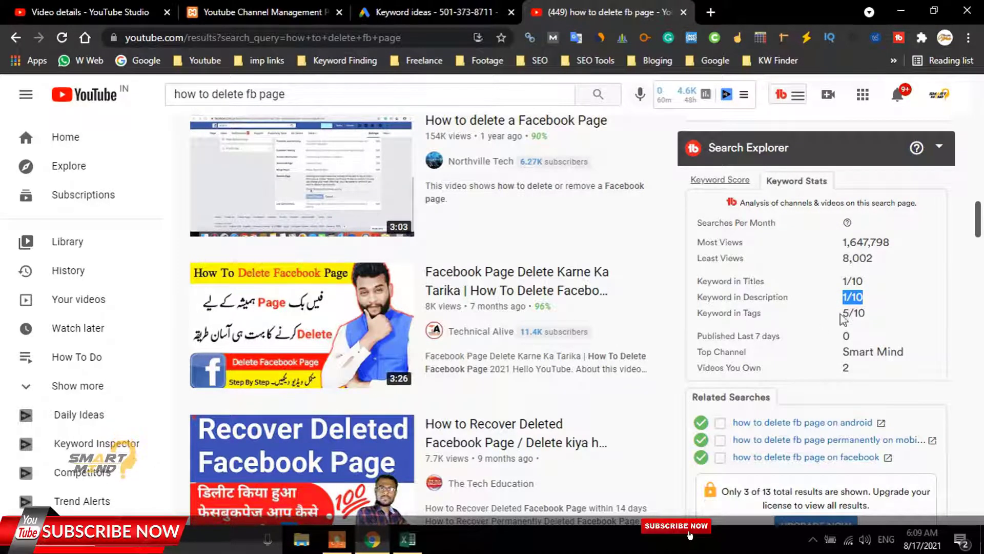
{"action": "left_click_drag", "start_coordinate": [843, 318], "coordinate": [877, 322]}
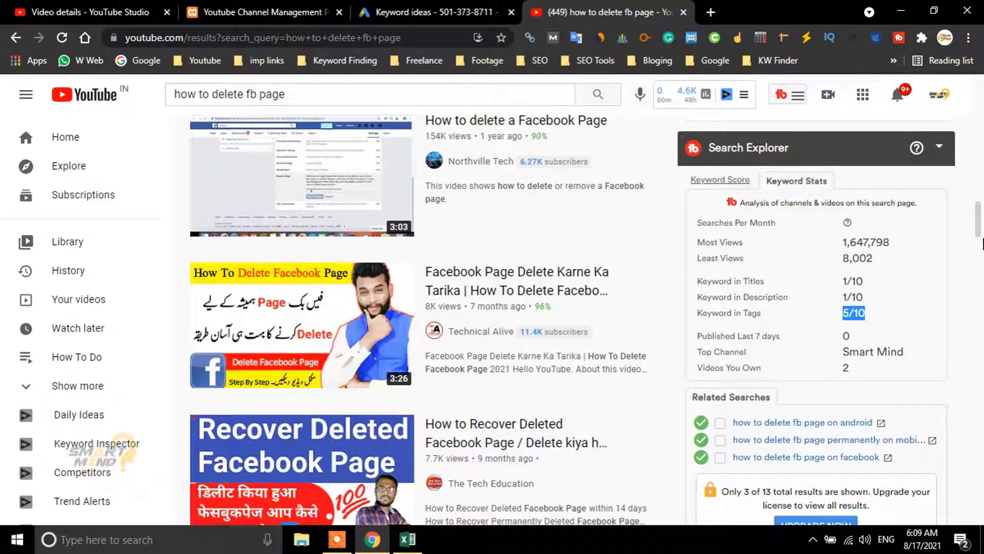
{"action": "mouse_move", "coordinate": [979, 218]}
{"action": "left_mouse_down"}
{"action": "mouse_move", "coordinate": [979, 275]}
{"action": "mouse_move", "coordinate": [979, 205]}
{"action": "left_mouse_up"}
Step: Switch to the Excel keyword sheet and highlight cell C3, "how to delete fb page", with yellow fill
{"action": "left_click", "coordinate": [407, 538]}
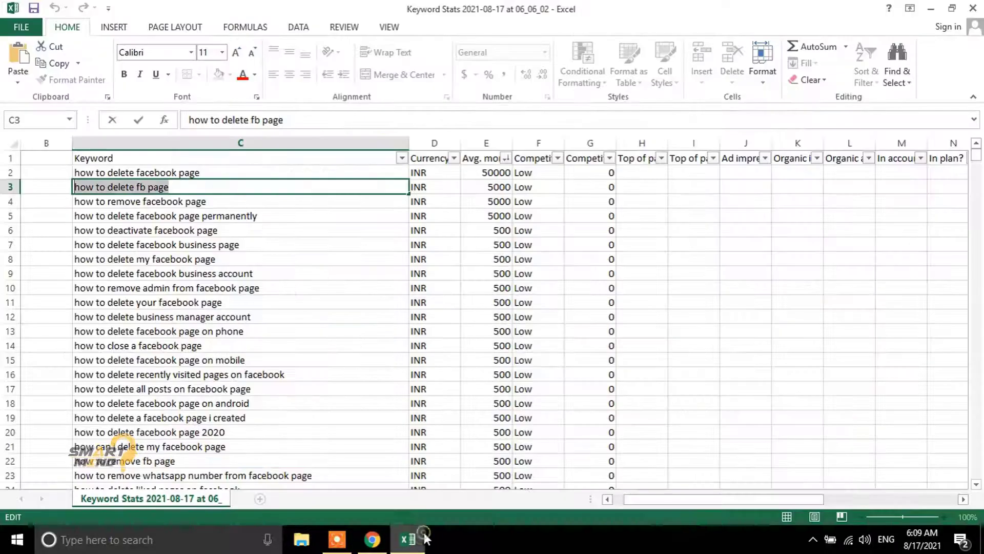
{"action": "left_click_drag", "start_coordinate": [74, 187], "coordinate": [131, 411]}
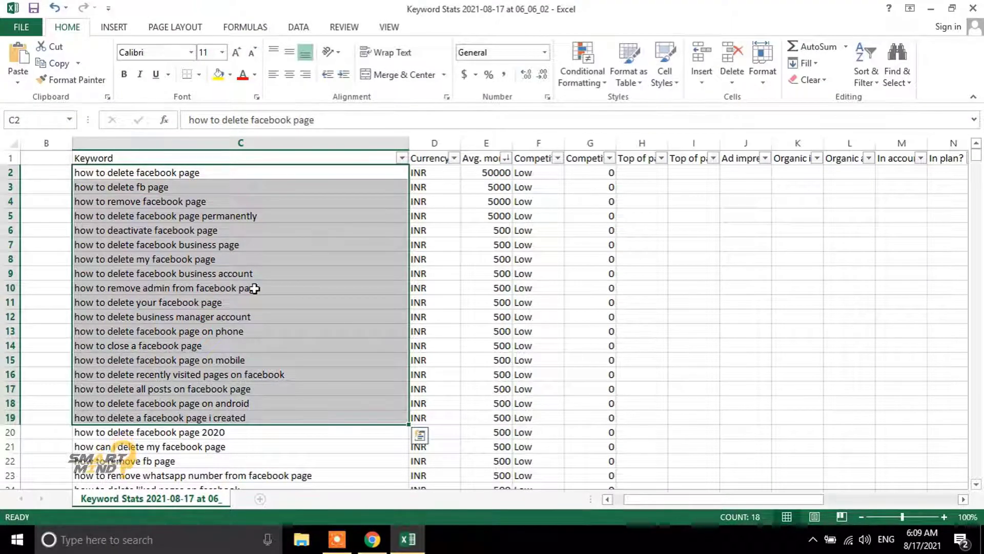
{"action": "left_click", "coordinate": [176, 229]}
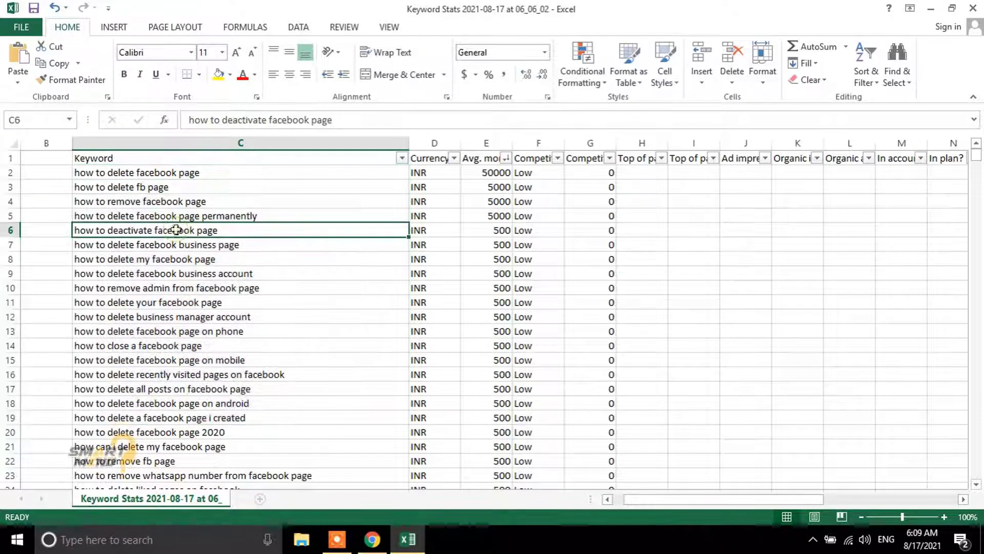
{"action": "left_click", "coordinate": [116, 174]}
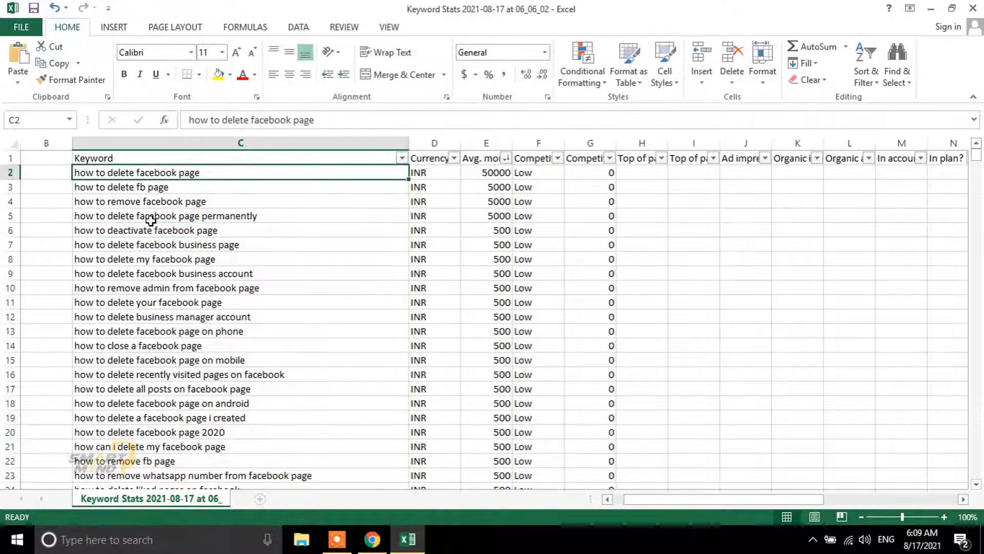
{"action": "left_click", "coordinate": [154, 190]}
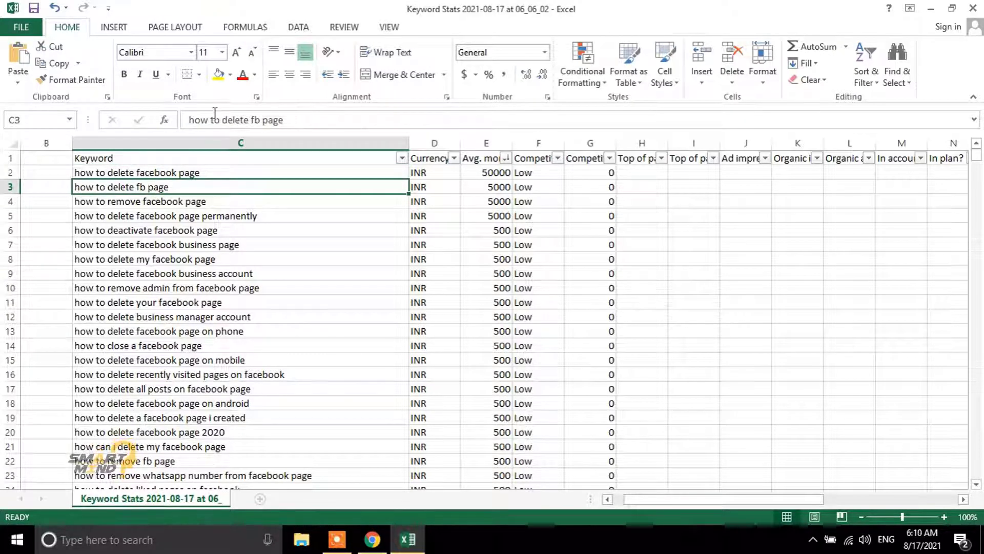
{"action": "left_click", "coordinate": [218, 73]}
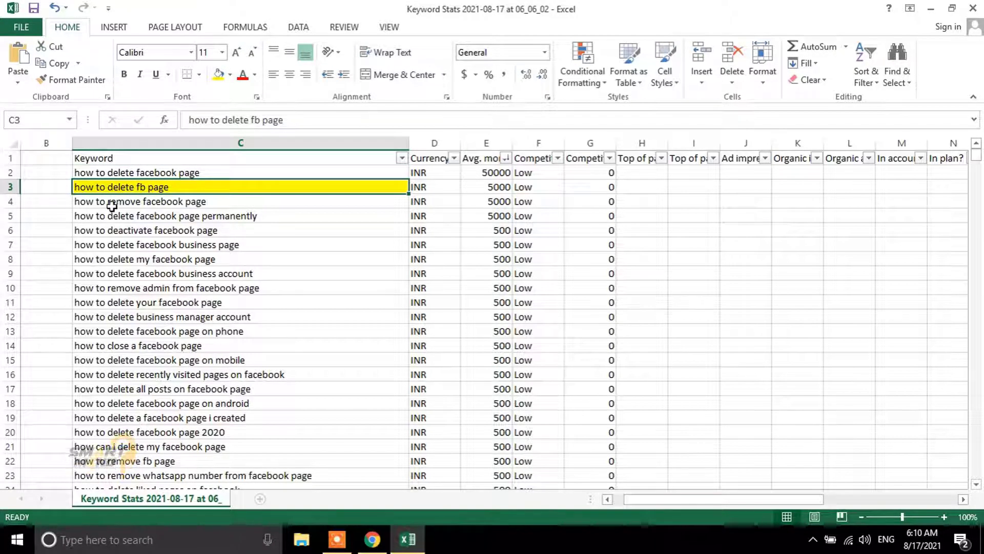
Step: Copy the text "how to remove facebook page" from cell C4
{"action": "left_click", "coordinate": [137, 203]}
{"action": "double_click", "coordinate": [154, 201]}
{"action": "left_click_drag", "start_coordinate": [207, 202], "coordinate": [31, 199]}
{"action": "key", "text": "ctrl+c"}
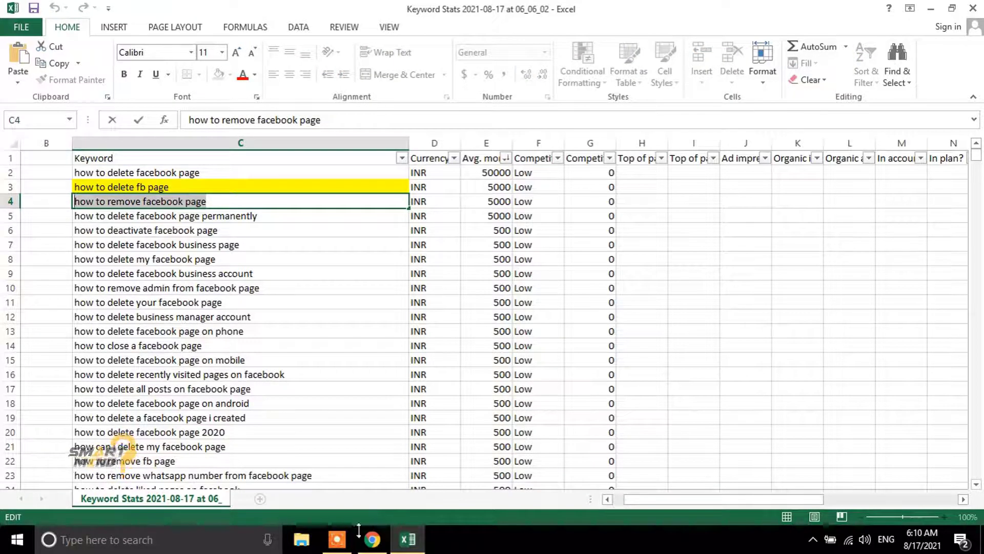
Step: Switch back to YouTube in Chrome and search for the copied keyword "how to remove facebook page"
{"action": "left_click", "coordinate": [373, 540]}
{"action": "triple_click", "coordinate": [324, 93]}
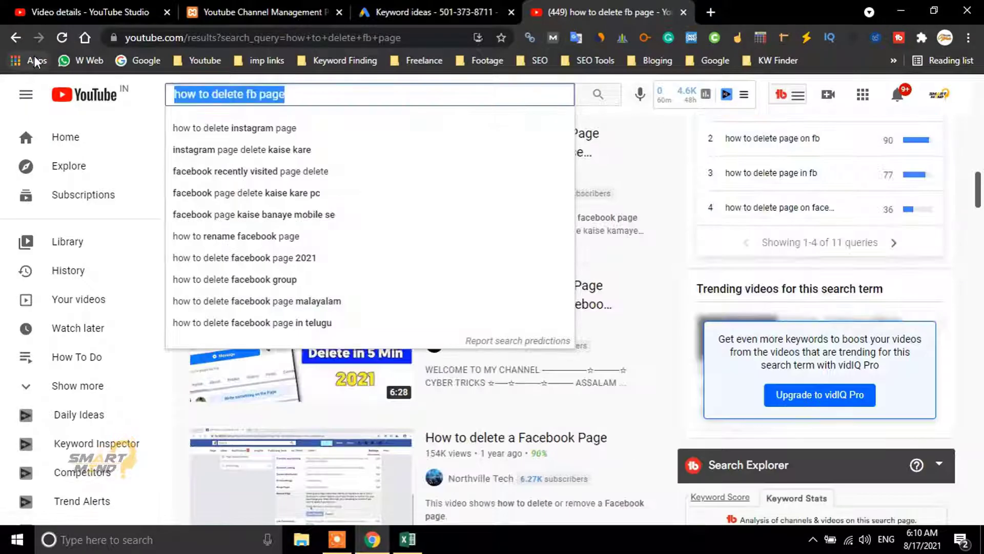
{"action": "key", "text": "ctrl+v"}
{"action": "key", "text": "Return"}
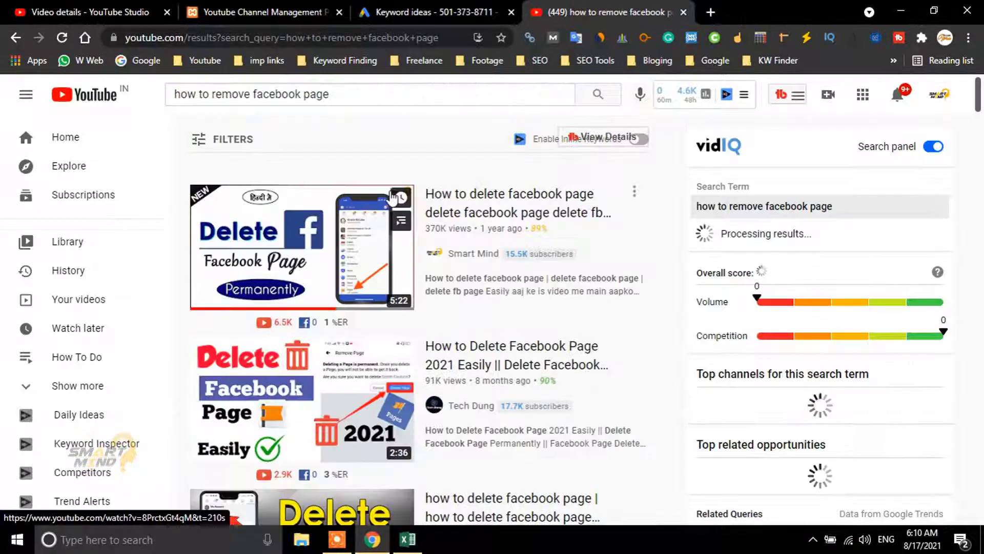
Step: Review the Search Explorer Keyword Stats and the vidIQ overall score, volume and competition for "how to remove facebook page"
{"action": "left_click_drag", "start_coordinate": [326, 96], "coordinate": [182, 99]}
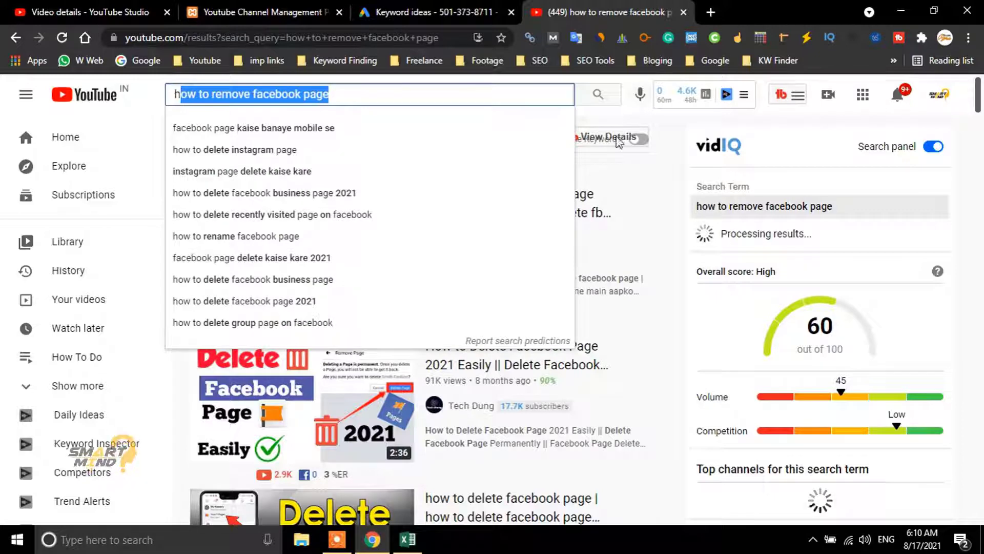
{"action": "left_click", "coordinate": [675, 131]}
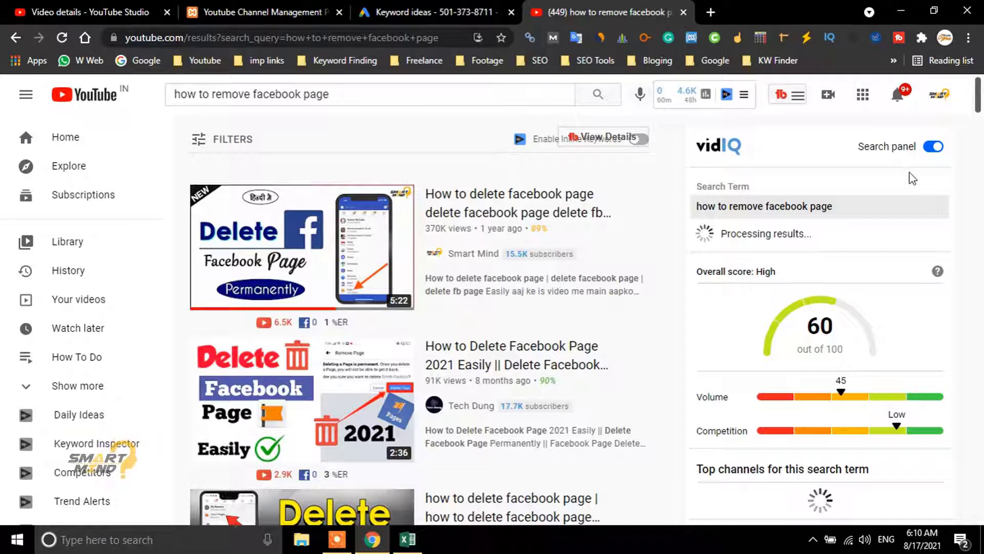
{"action": "left_click_drag", "start_coordinate": [977, 97], "coordinate": [979, 214]}
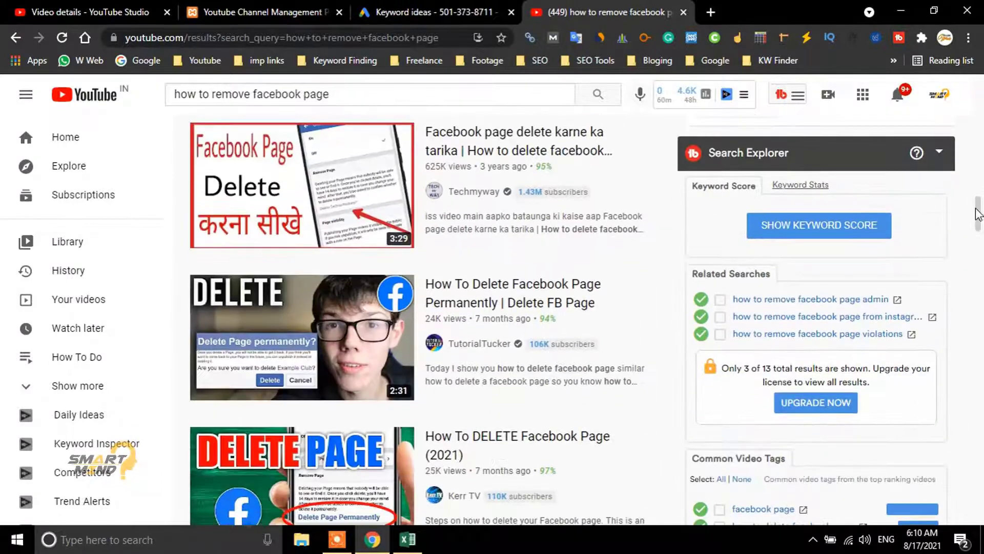
{"action": "left_click", "coordinate": [813, 180]}
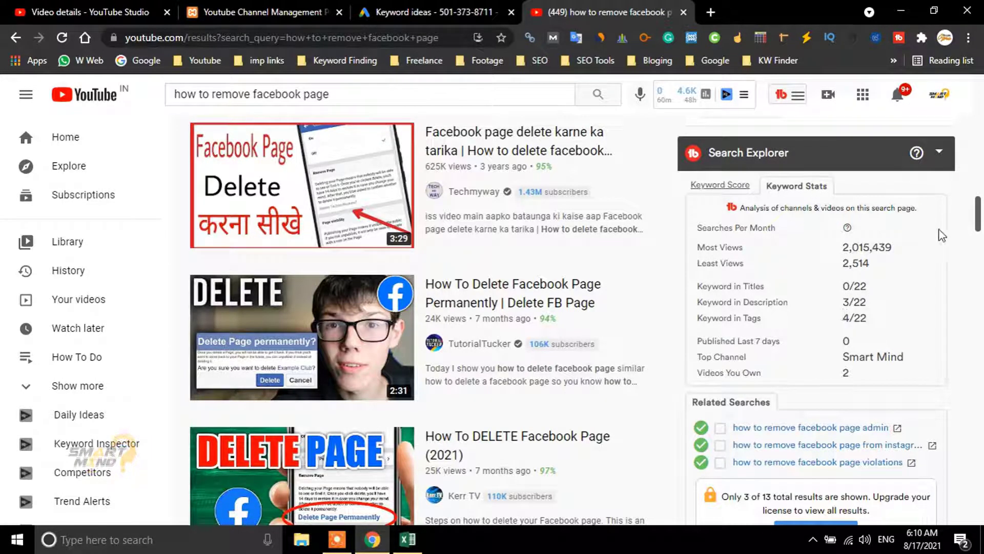
{"action": "left_click", "coordinate": [353, 95]}
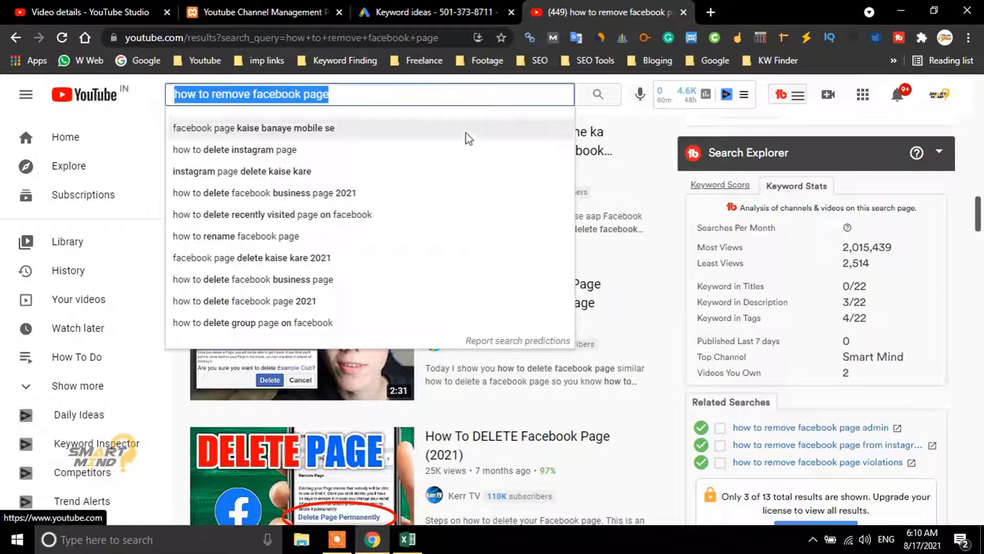
{"action": "left_click_drag", "start_coordinate": [978, 219], "coordinate": [979, 121]}
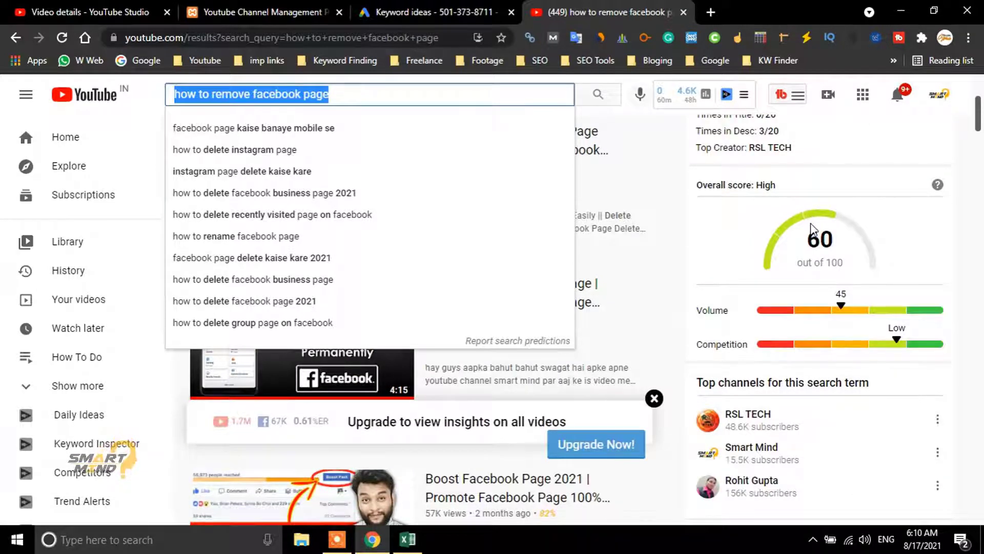
Step: Check the related opportunities on YouTube, switch to the Excel keyword sheet and examine keywords in C8, C11 and C2 with E2's monthly searches
{"action": "mouse_move", "coordinate": [978, 119]}
{"action": "left_mouse_down"}
{"action": "mouse_move", "coordinate": [980, 98]}
{"action": "mouse_move", "coordinate": [976, 138]}
{"action": "left_mouse_up"}
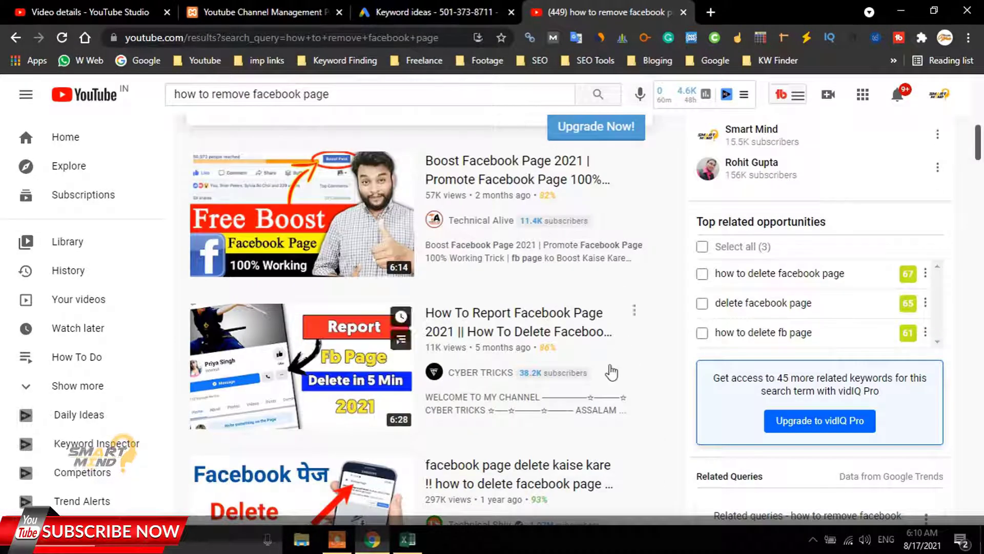
{"action": "left_click", "coordinate": [407, 539]}
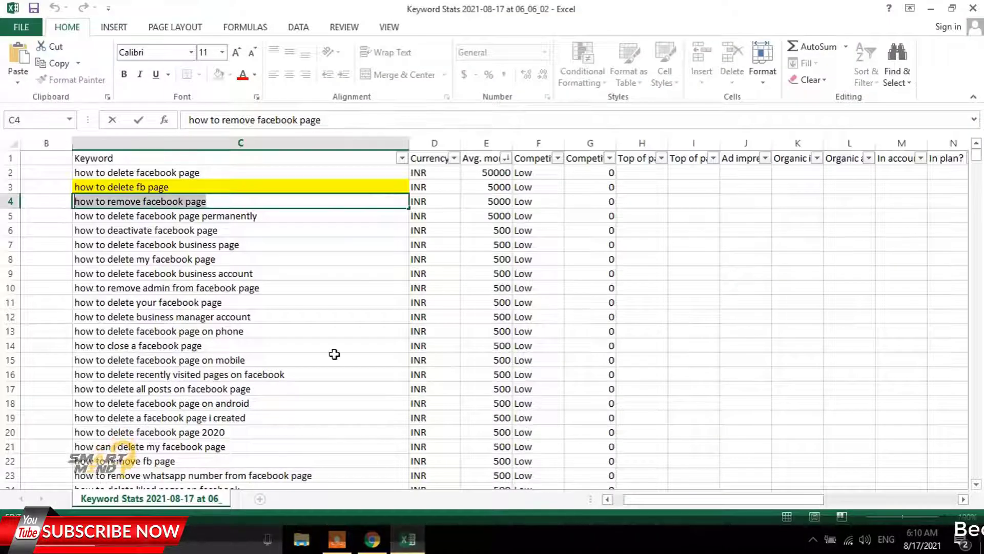
{"action": "left_click_drag", "start_coordinate": [334, 354], "coordinate": [298, 332]}
{"action": "left_click", "coordinate": [219, 257]}
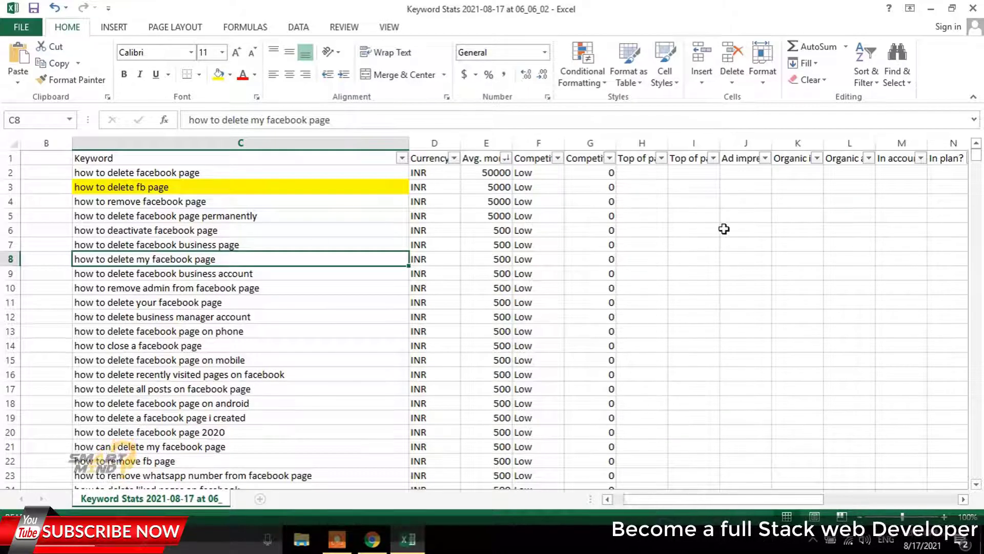
{"action": "left_click", "coordinate": [220, 301]}
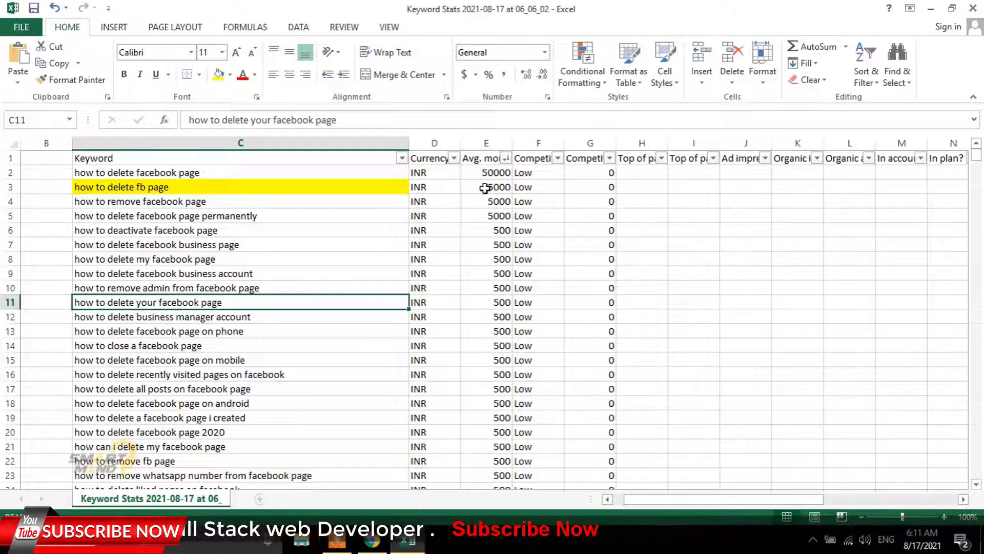
{"action": "left_click", "coordinate": [497, 173]}
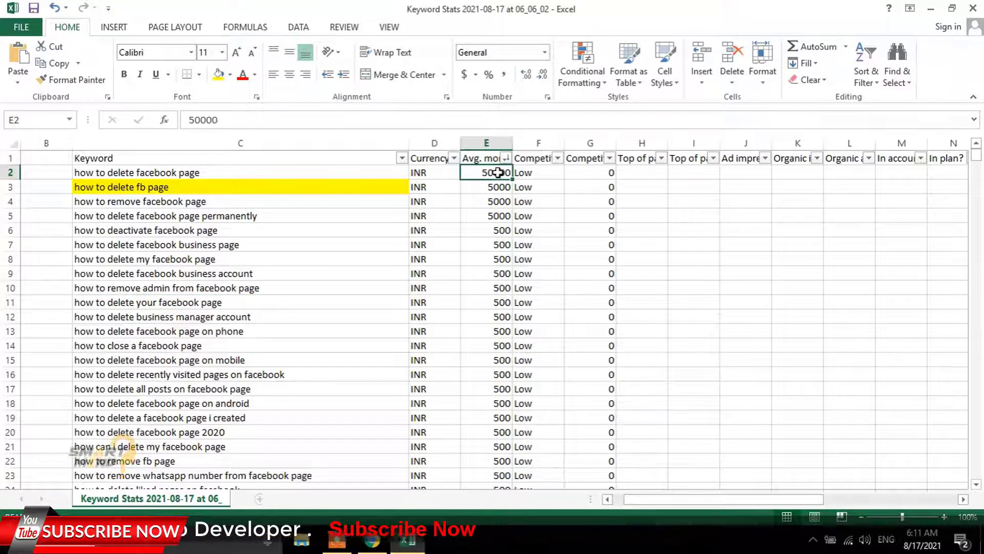
{"action": "left_click", "coordinate": [176, 175]}
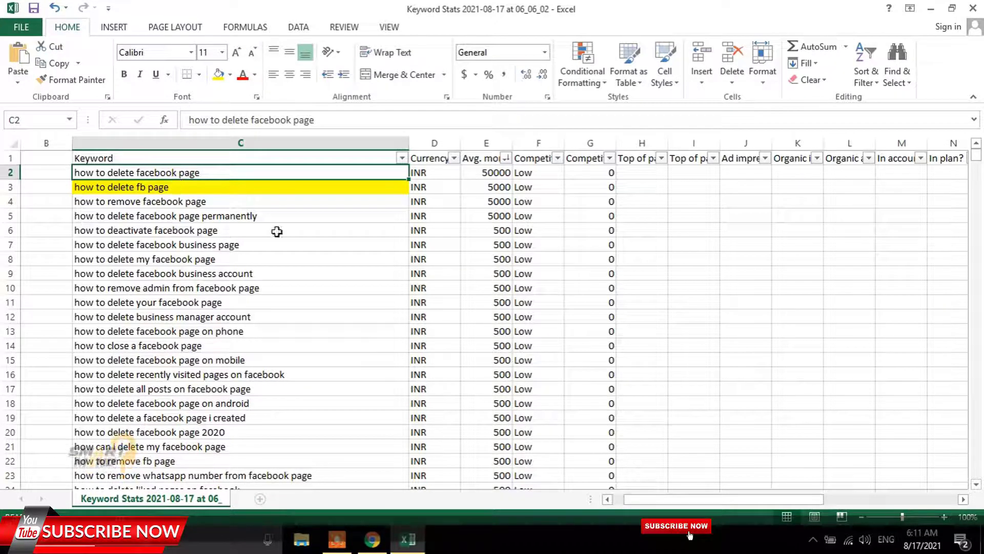
Step: Compare the keywords in C3:C16 with "how to delete facebook page" in C2 and its average monthly searches in E2
{"action": "left_click", "coordinate": [156, 201]}
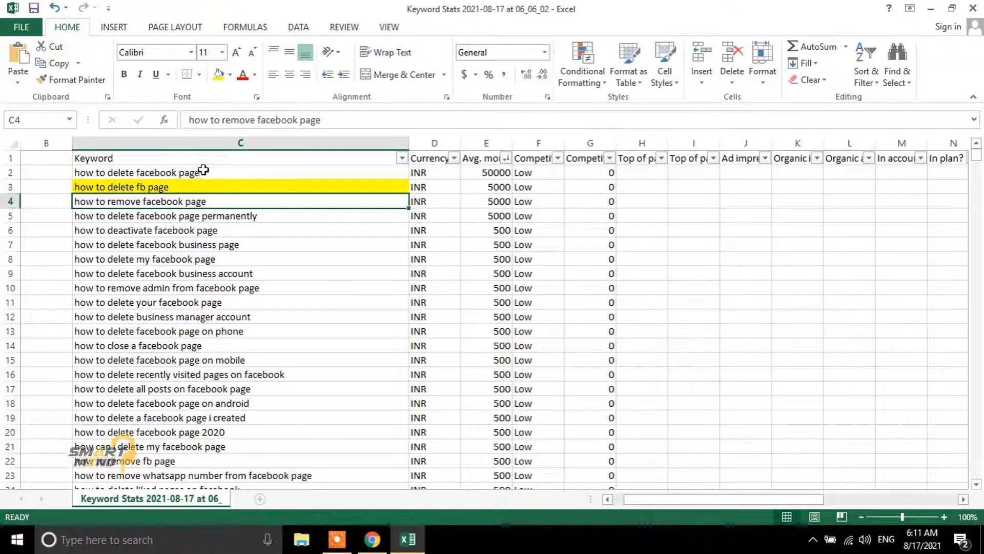
{"action": "left_click", "coordinate": [204, 173]}
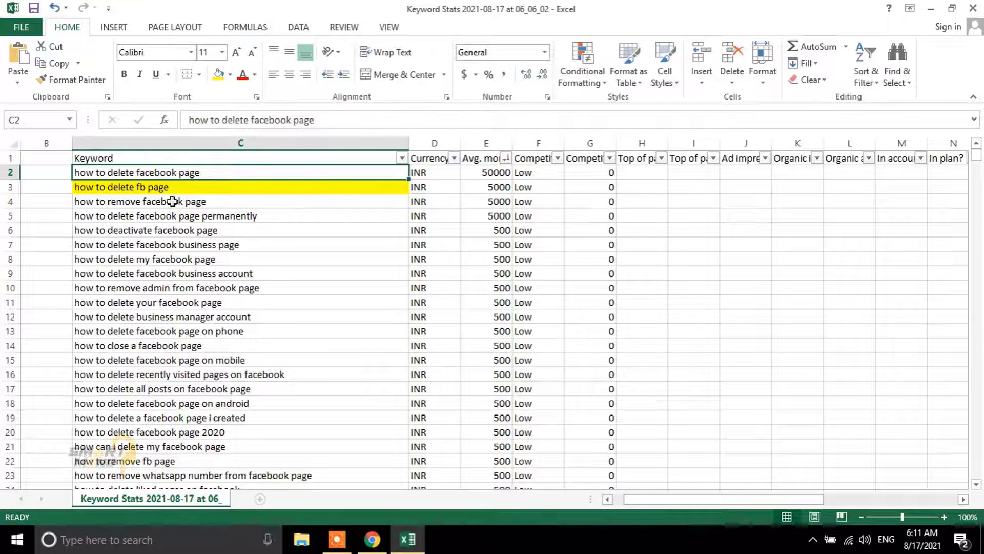
{"action": "left_click", "coordinate": [162, 185], "text": "shift"}
{"action": "left_click", "coordinate": [165, 173]}
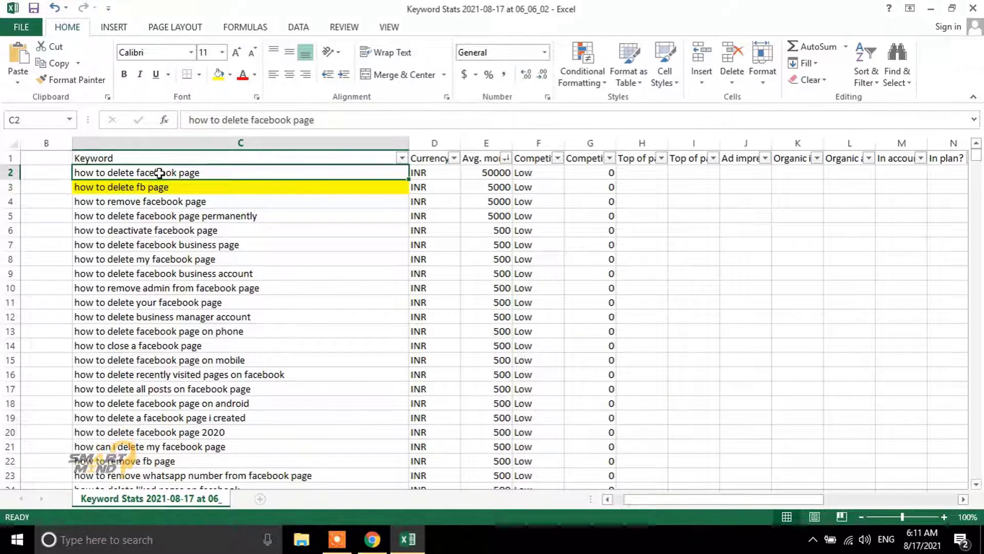
{"action": "left_click_drag", "start_coordinate": [174, 201], "coordinate": [150, 370]}
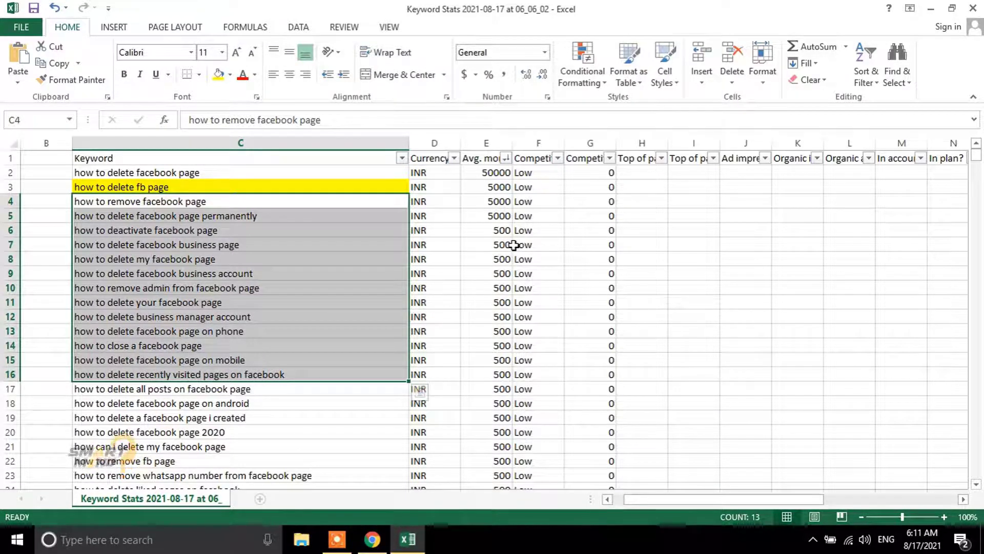
{"action": "left_click", "coordinate": [216, 173]}
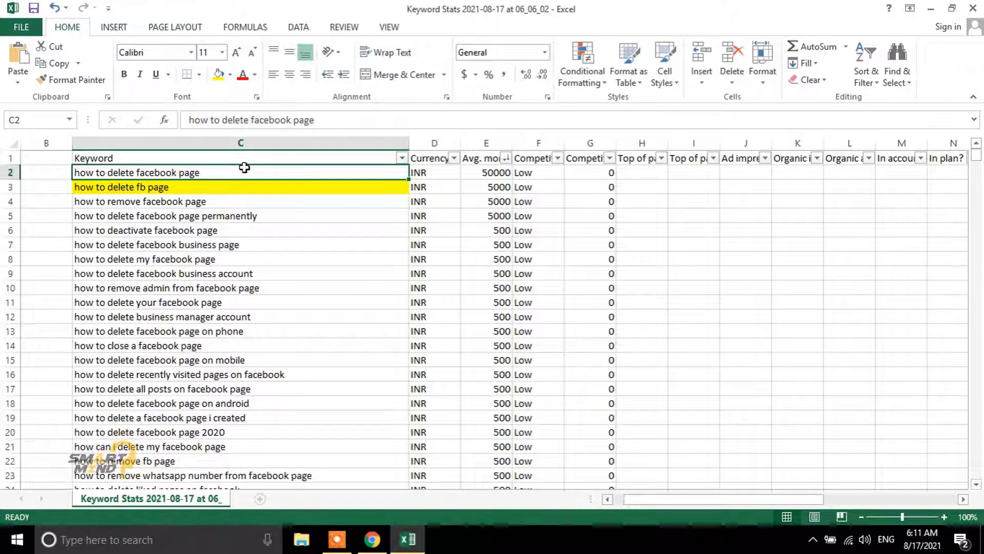
{"action": "left_click_drag", "start_coordinate": [154, 182], "coordinate": [139, 376]}
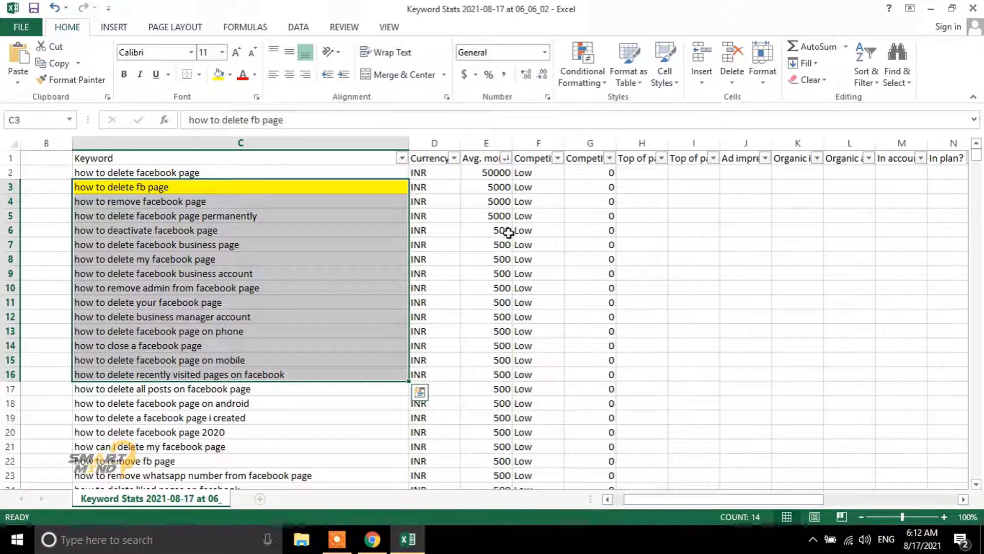
{"action": "left_click", "coordinate": [488, 173]}
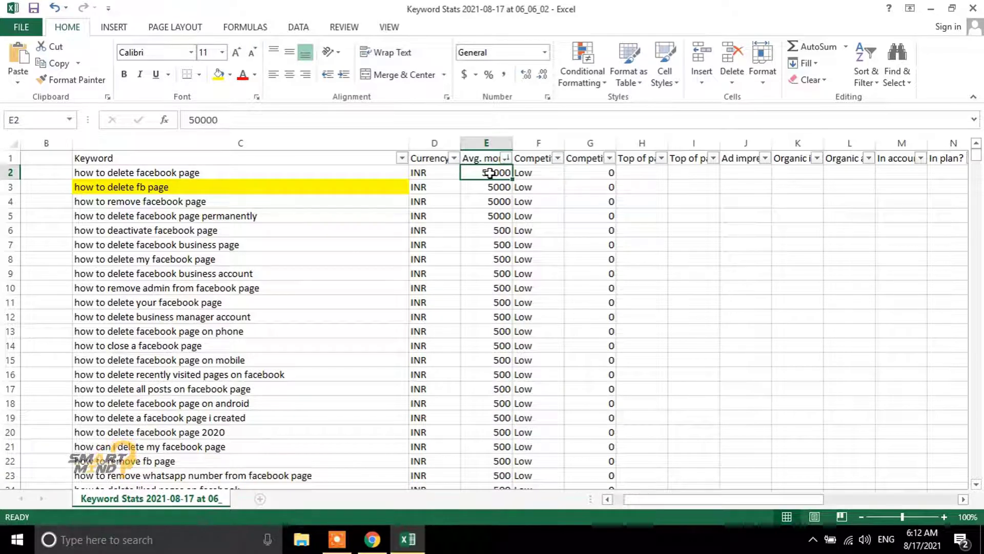
Step: Switch to Chrome and review the video's tags in YouTube Studio and the YouTube results for "how to remove facebook page"
{"action": "left_click", "coordinate": [366, 532]}
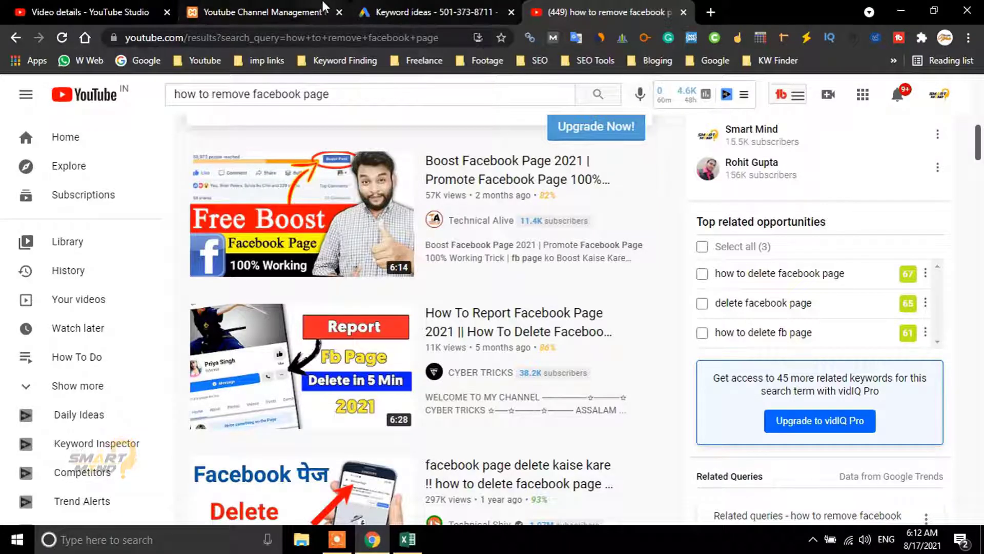
{"action": "left_click", "coordinate": [90, 11]}
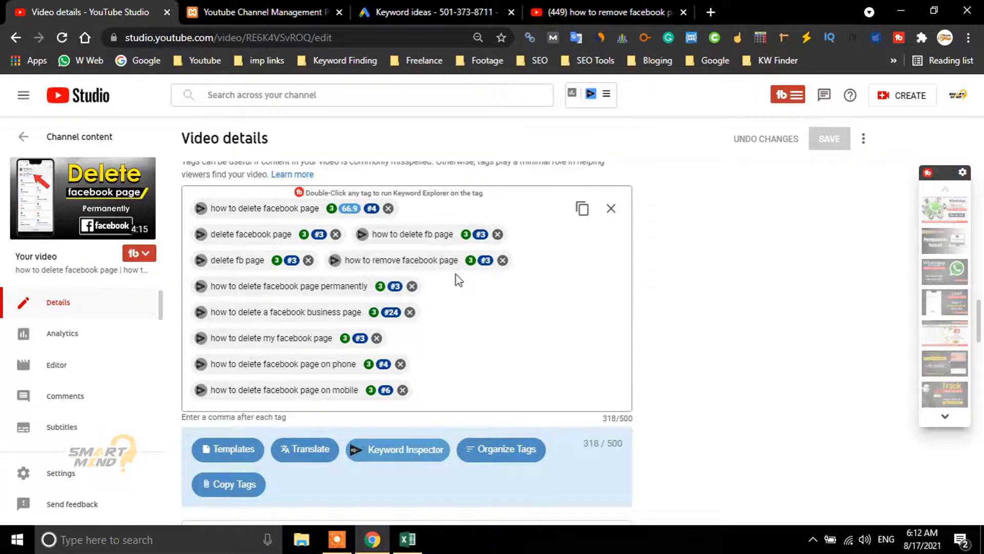
{"action": "left_click", "coordinate": [583, 7]}
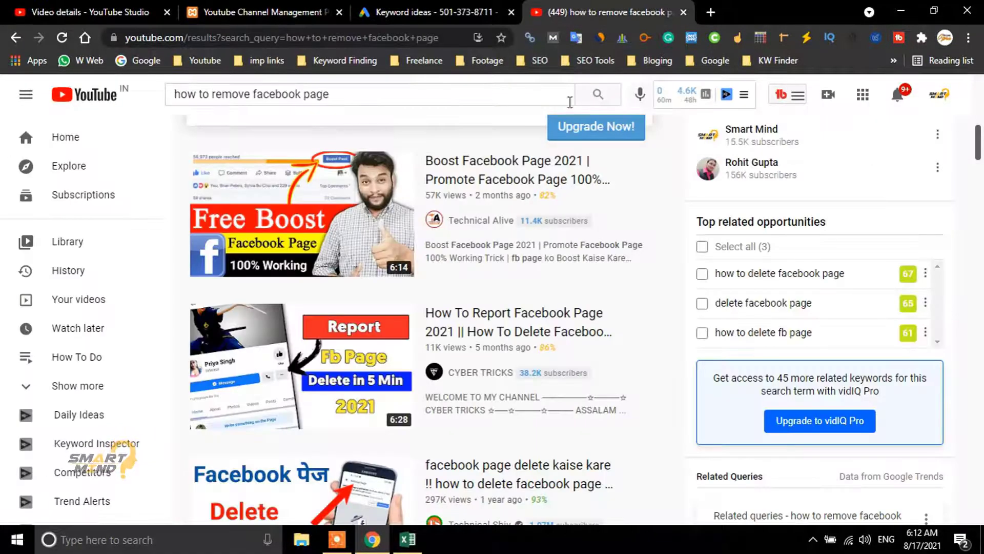
{"action": "left_click_drag", "start_coordinate": [979, 147], "coordinate": [981, 85]}
{"action": "mouse_move", "coordinate": [322, 262]}
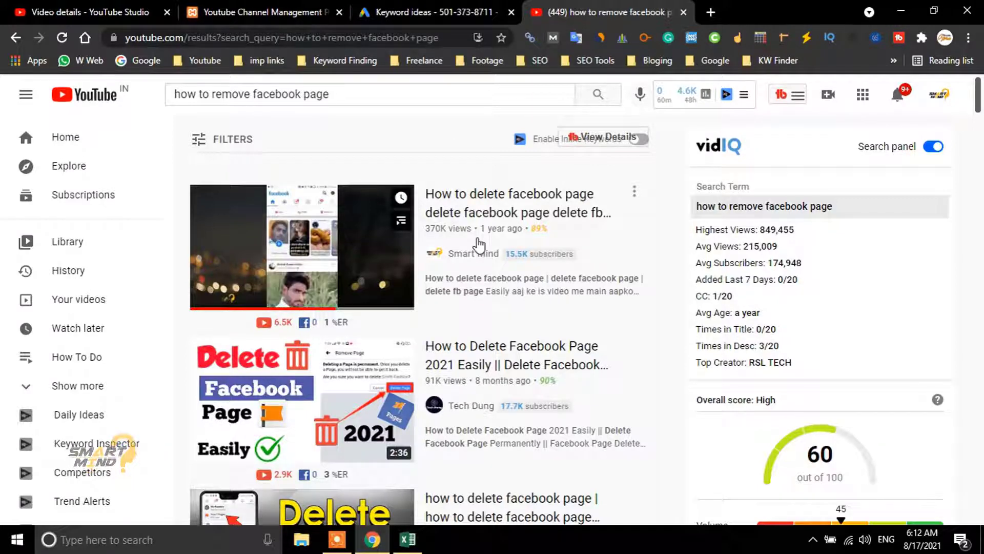
Step: Check the Video Topic Analysis form and Google Ads keyword ideas, and copy the text "how to delete fb page" from cell C3 in Excel
{"action": "left_click", "coordinate": [222, 13]}
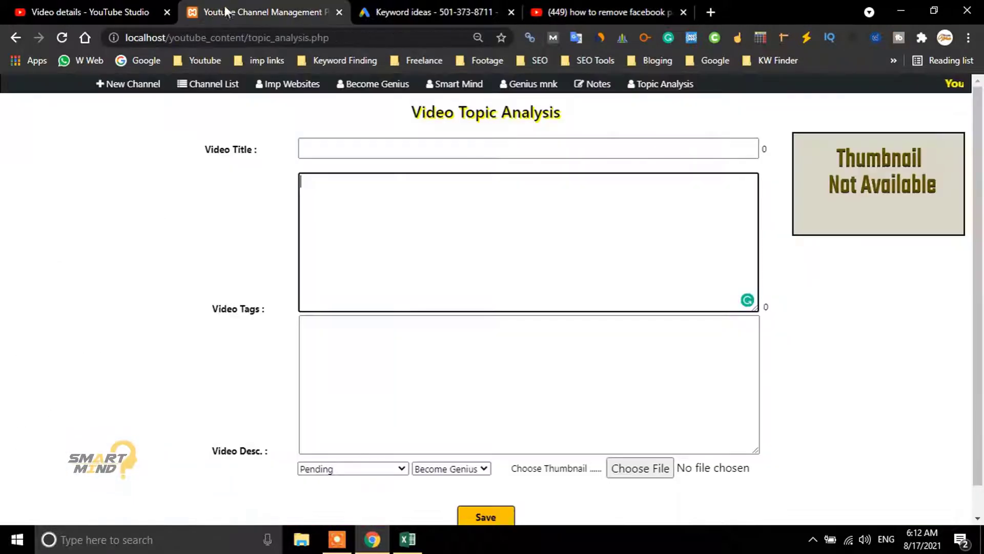
{"action": "left_click", "coordinate": [397, 151]}
{"action": "left_click", "coordinate": [480, 12]}
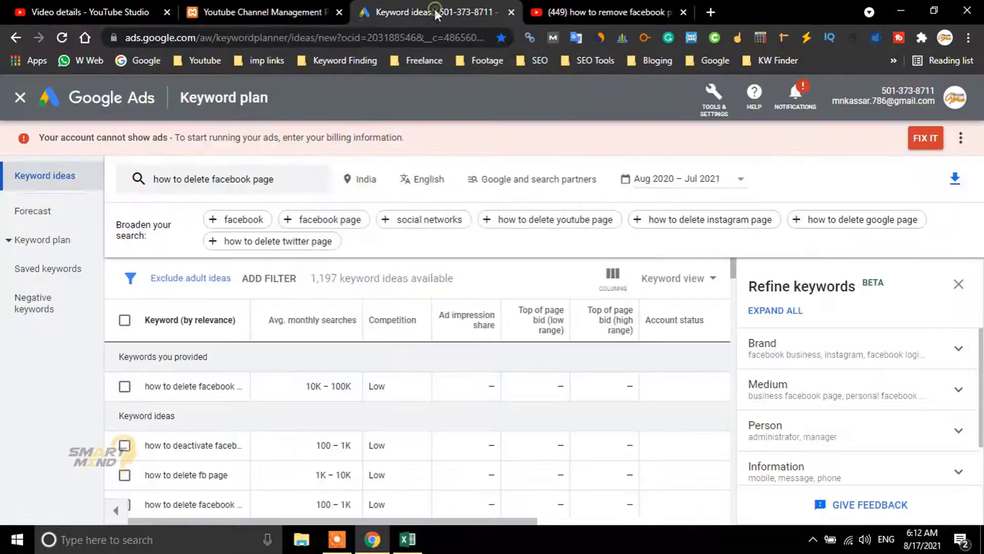
{"action": "left_click", "coordinate": [406, 536]}
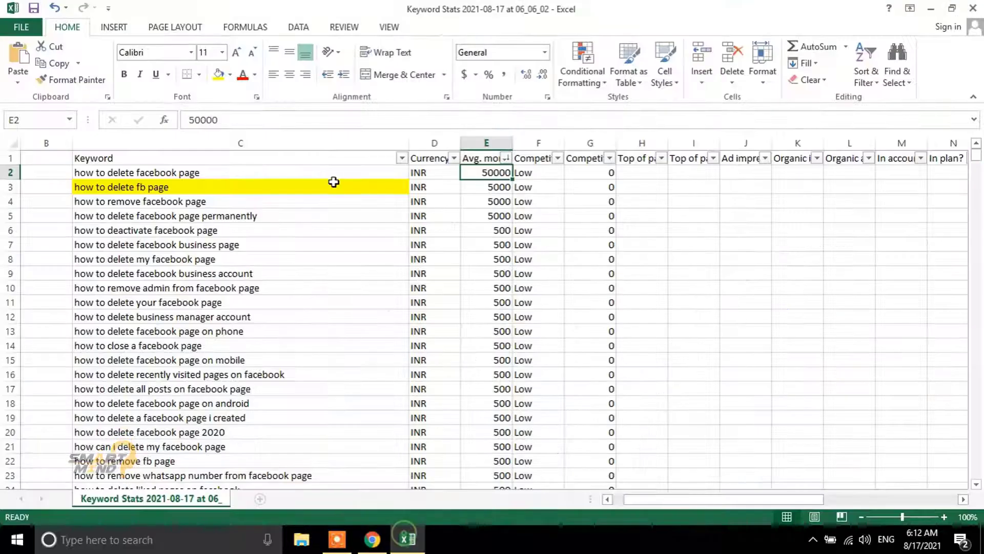
{"action": "left_click", "coordinate": [146, 189]}
{"action": "double_click", "coordinate": [145, 188]}
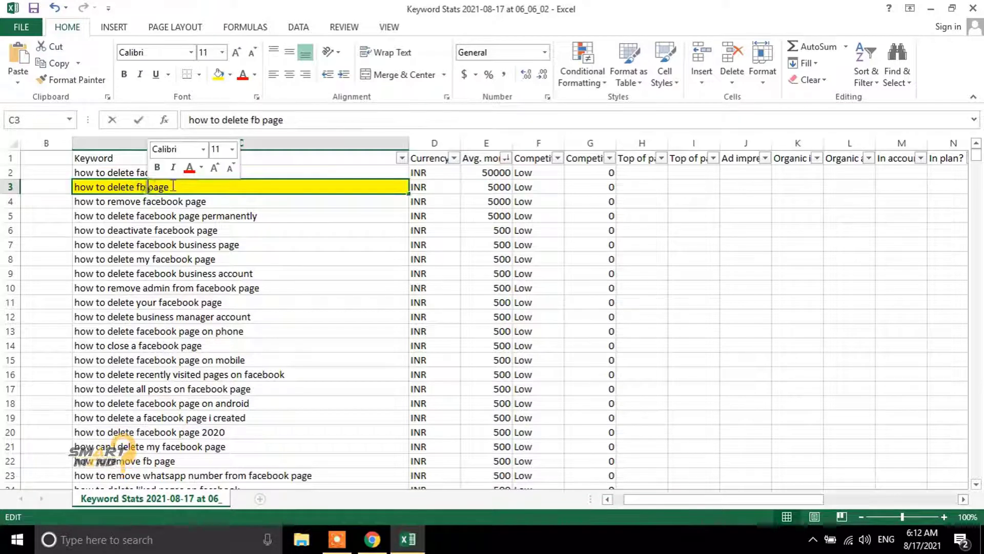
{"action": "left_click", "coordinate": [184, 183]}
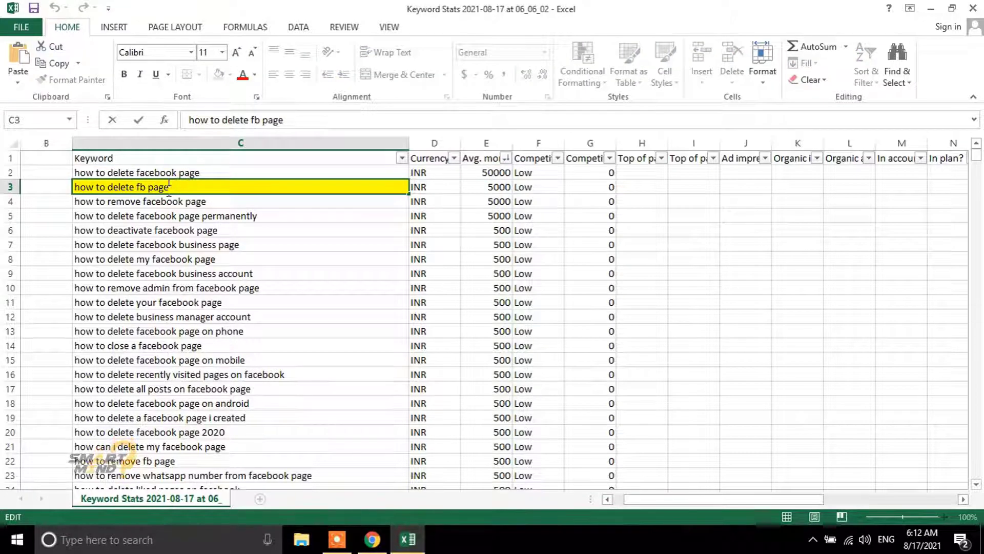
{"action": "left_click_drag", "start_coordinate": [102, 184], "coordinate": [94, 182]}
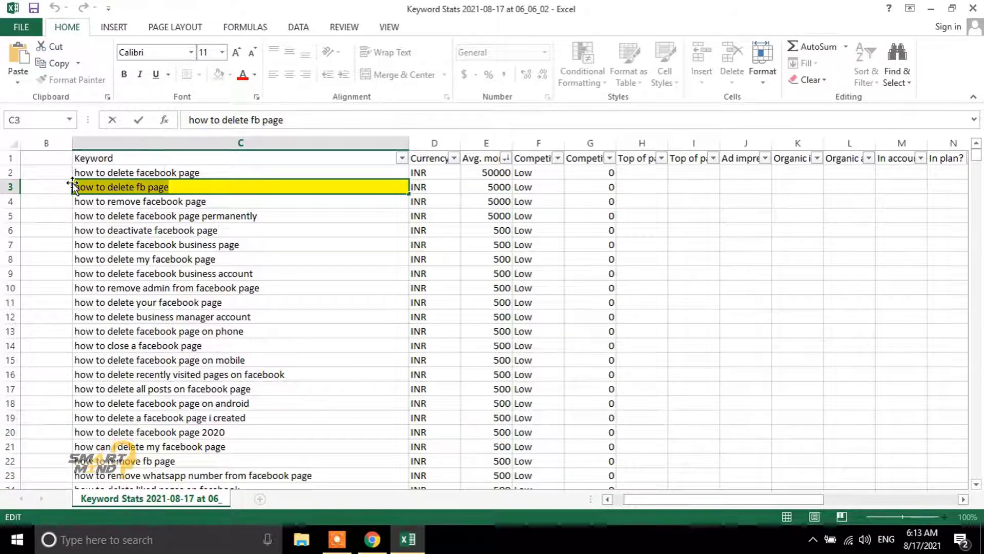
Step: Switch to the Video Topic Analysis form in Chrome and enter "how to delete fb page" as both the video title and video tags
{"action": "left_click", "coordinate": [373, 539]}
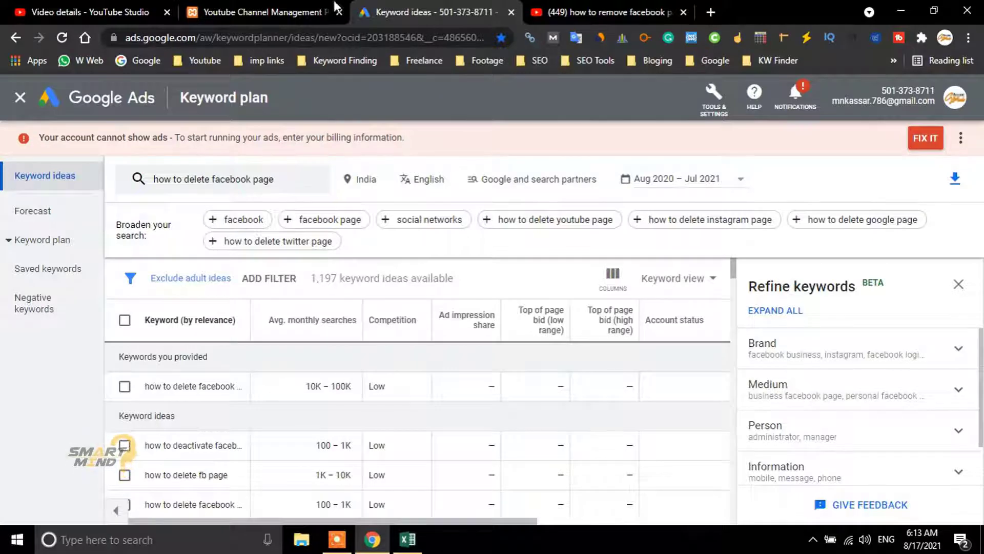
{"action": "left_click", "coordinate": [323, 12]}
{"action": "left_click", "coordinate": [334, 158]}
{"action": "type", "text": "how to delete fb page"}
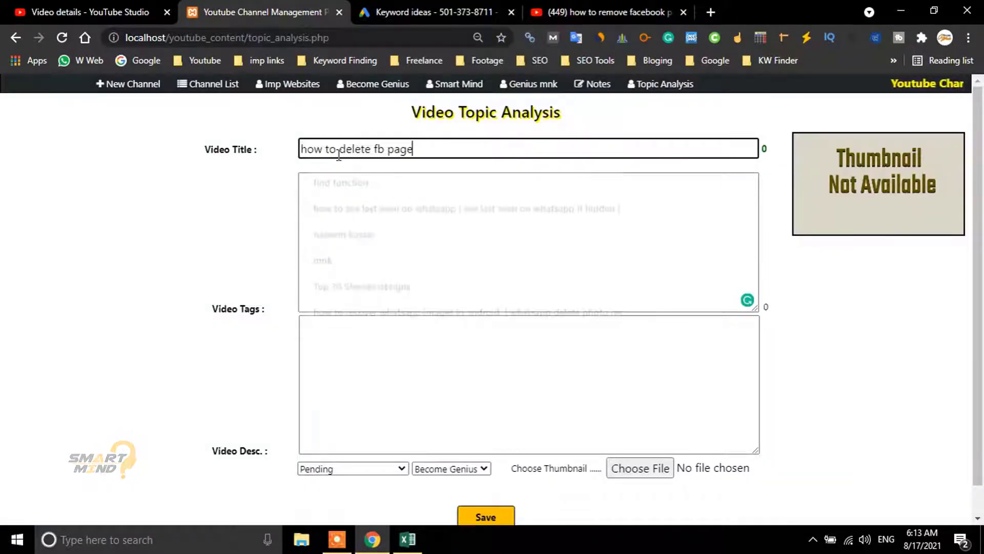
{"action": "left_click", "coordinate": [345, 187]}
{"action": "type", "text": "how to delete fb page"}
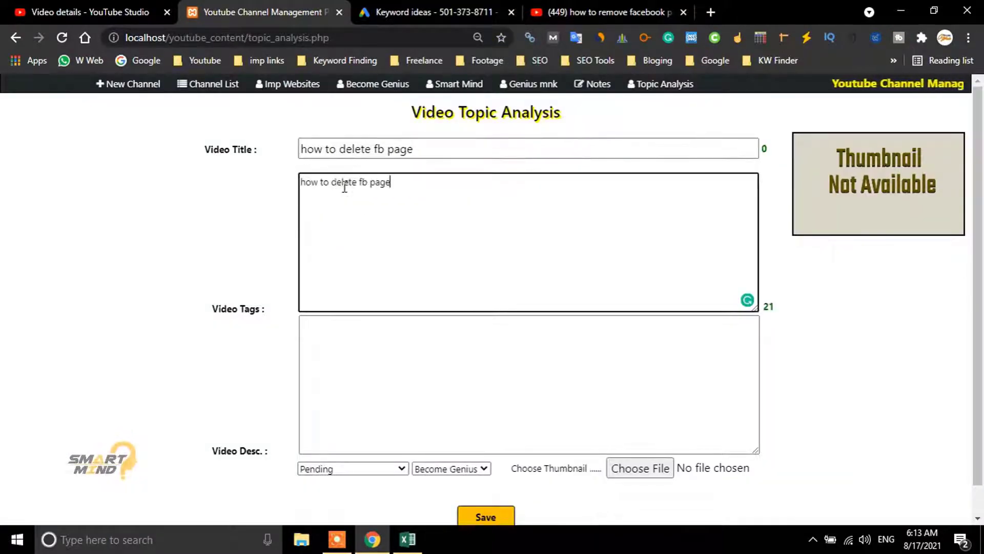
{"action": "left_click", "coordinate": [329, 336]}
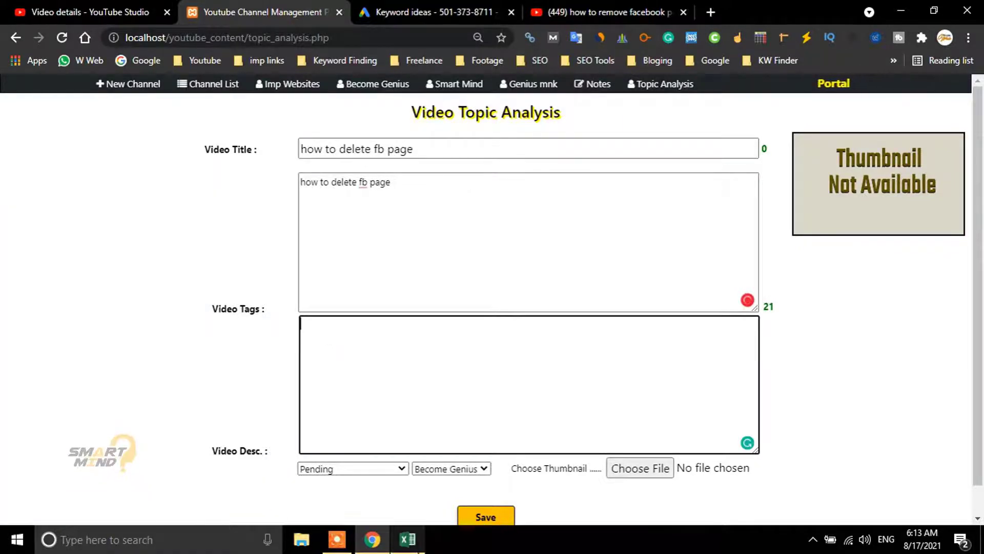
Step: Switch to the Excel keyword sheet and clear the keywords in cells C6, C10, C14, C17 and C20
{"action": "left_click", "coordinate": [408, 538]}
{"action": "left_click", "coordinate": [177, 200]}
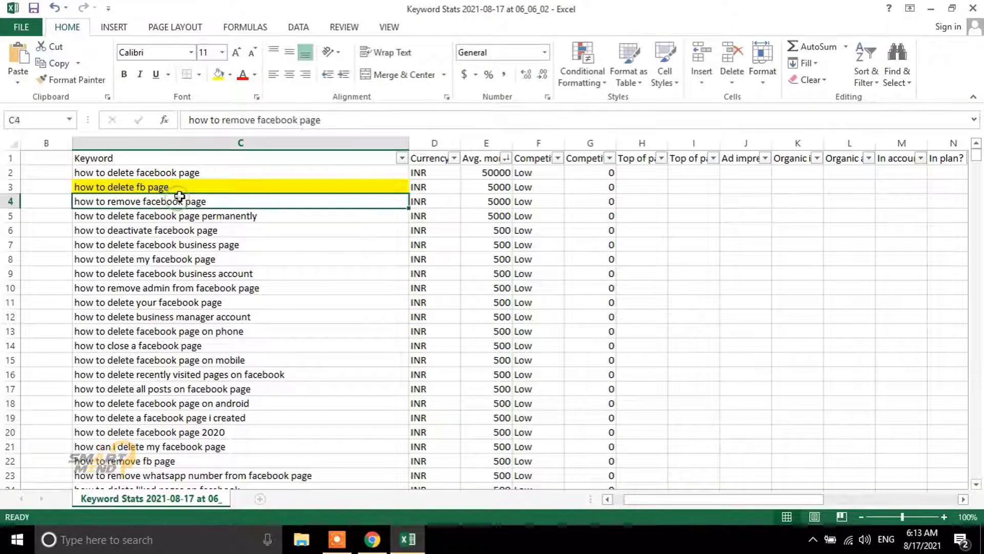
{"action": "left_click", "coordinate": [158, 235]}
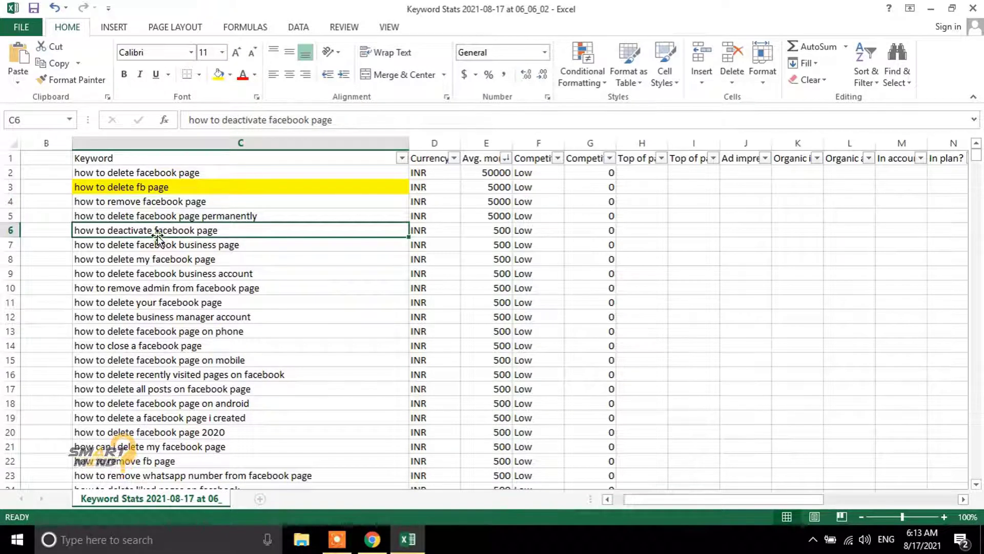
{"action": "key", "text": "Delete"}
{"action": "key", "text": "Down"}
{"action": "key", "text": "Down"}
{"action": "key", "text": "Down"}
{"action": "key", "text": "Down"}
{"action": "key", "text": "Delete"}
{"action": "key", "text": "Down"}
{"action": "key", "text": "Down"}
{"action": "key", "text": "Down"}
{"action": "key", "text": "Down"}
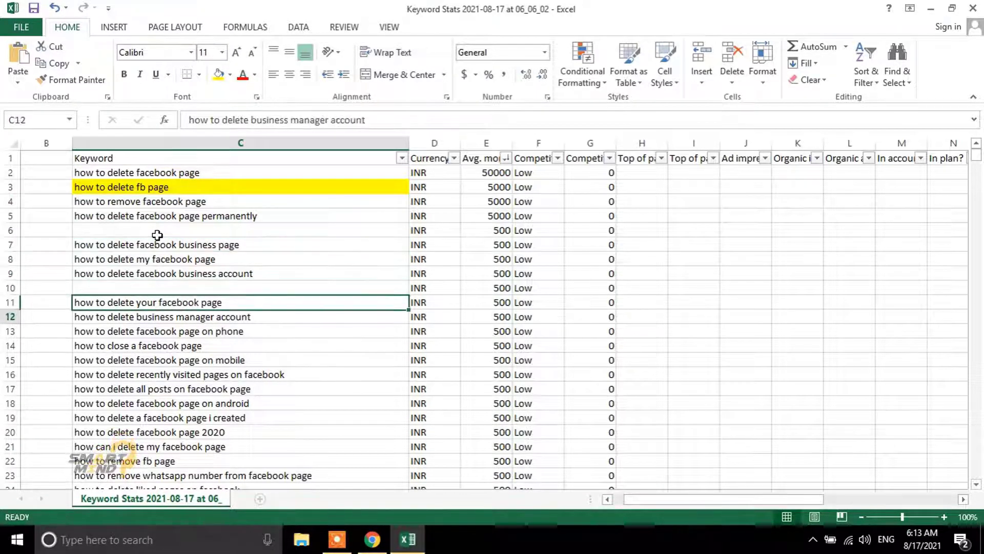
{"action": "key", "text": "Delete"}
{"action": "key", "text": "Down"}
{"action": "key", "text": "Down"}
{"action": "key", "text": "Down"}
{"action": "key", "text": "Delete"}
{"action": "key", "text": "Down"}
{"action": "key", "text": "Down"}
{"action": "key", "text": "Down"}
{"action": "key", "text": "Delete"}
{"action": "key", "text": "Down"}
{"action": "key", "text": "Down"}
{"action": "key", "text": "Down"}
Step: Highlight cells C3:C19 with yellow fill and delete row 2, containing "how to delete facebook page"
{"action": "left_click_drag", "start_coordinate": [133, 417], "coordinate": [132, 186]}
{"action": "left_click", "coordinate": [218, 75]}
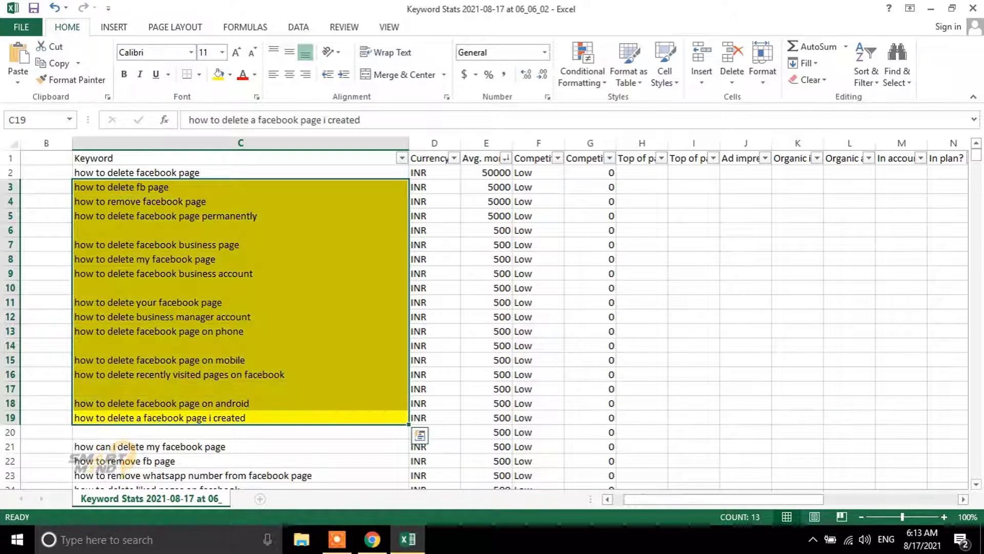
{"action": "left_click", "coordinate": [10, 172]}
{"action": "right_click", "coordinate": [10, 173]}
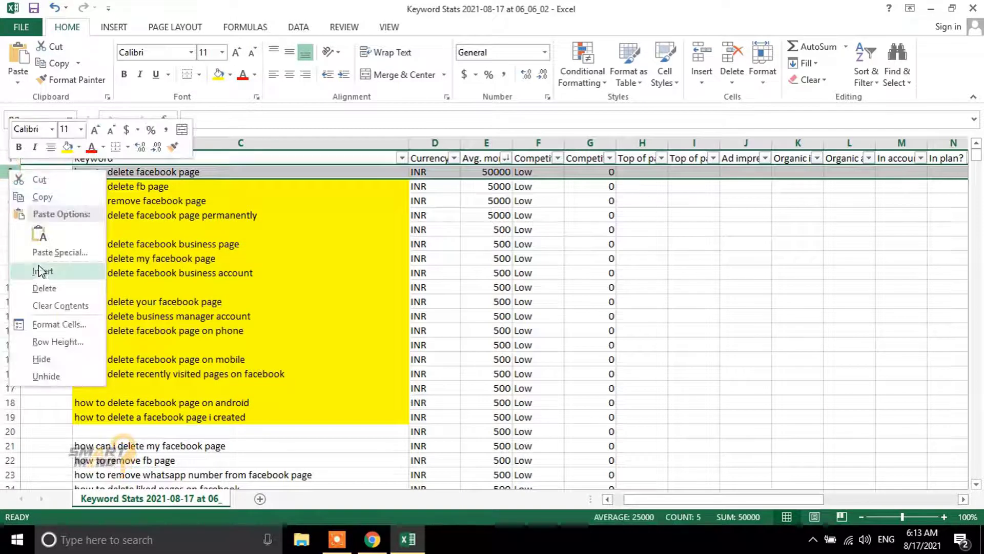
{"action": "left_click", "coordinate": [44, 288]}
{"action": "left_click", "coordinate": [399, 272]}
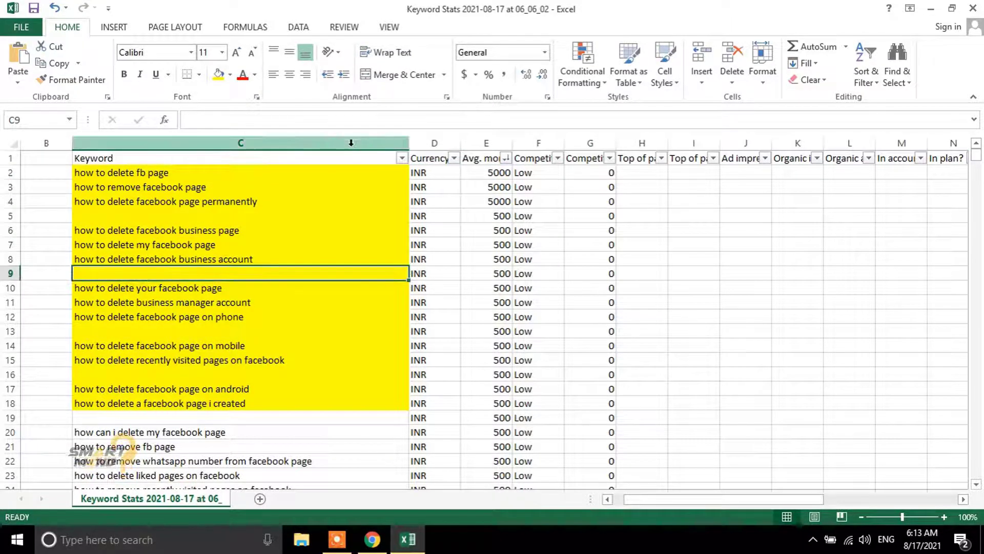
Step: Filter the Keyword column to show only the blank entries
{"action": "left_click", "coordinate": [402, 158]}
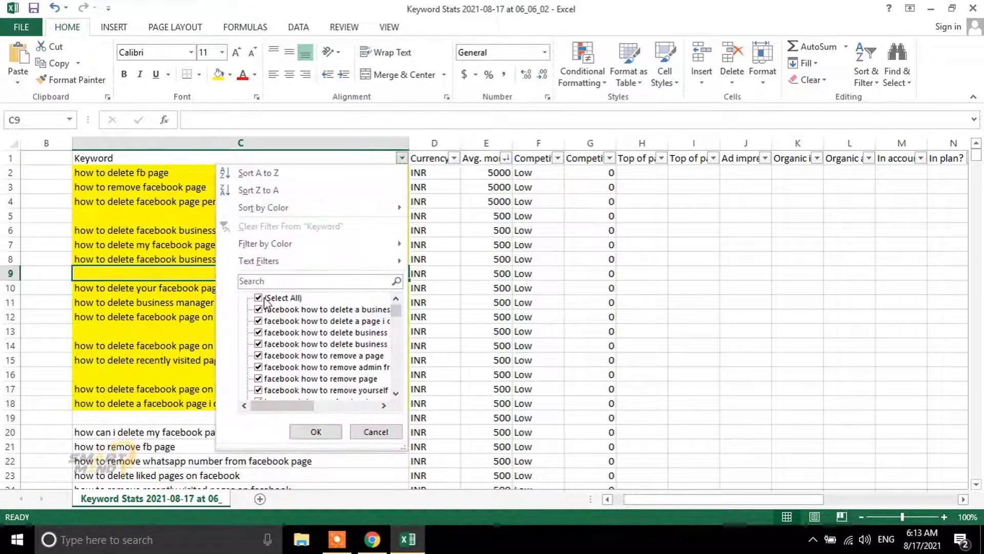
{"action": "left_click", "coordinate": [263, 298]}
{"action": "left_click_drag", "start_coordinate": [397, 310], "coordinate": [397, 398]}
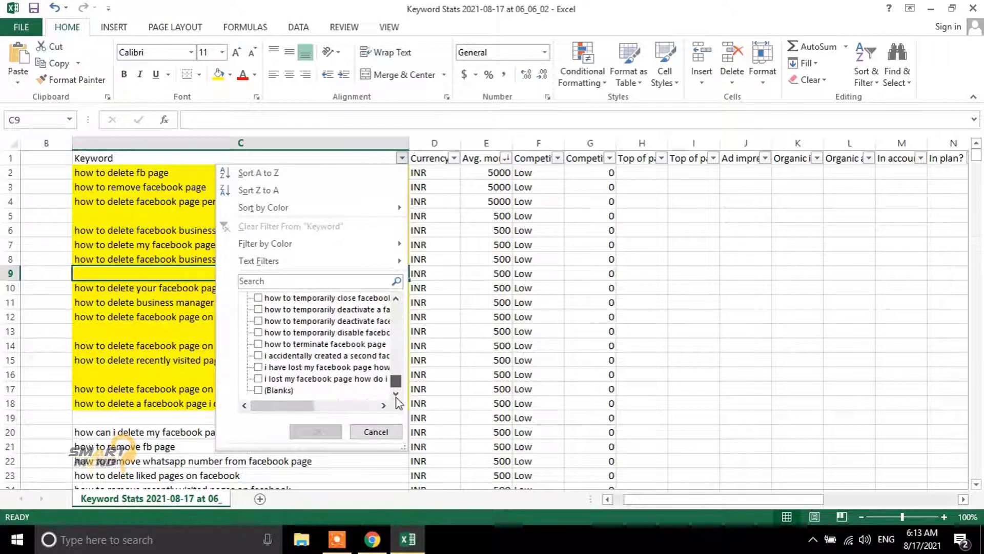
{"action": "left_click", "coordinate": [258, 390]}
{"action": "left_click", "coordinate": [315, 432]}
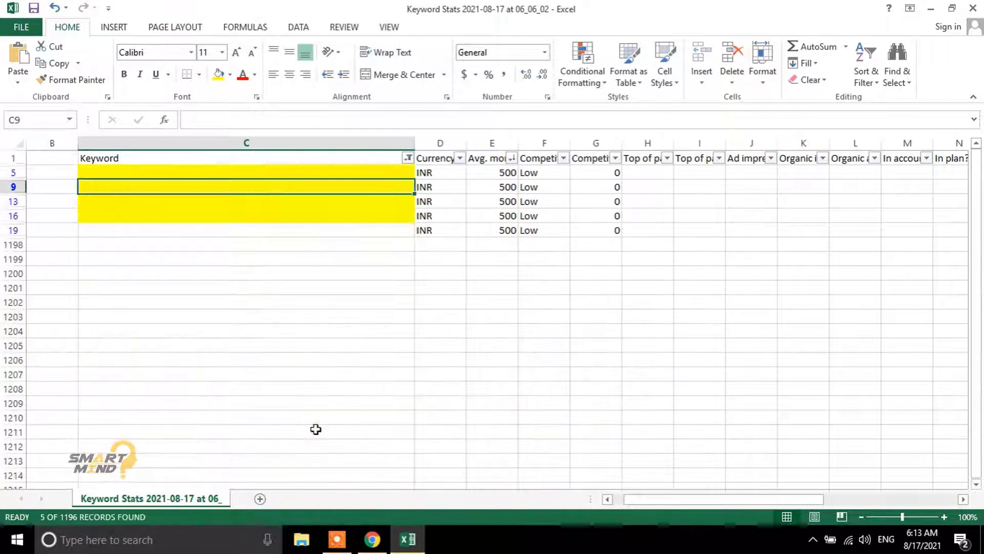
Step: Delete the filtered rows with blank keywords, from row 5 downward
{"action": "left_click_drag", "start_coordinate": [277, 186], "coordinate": [277, 172]}
{"action": "left_click", "coordinate": [21, 174]}
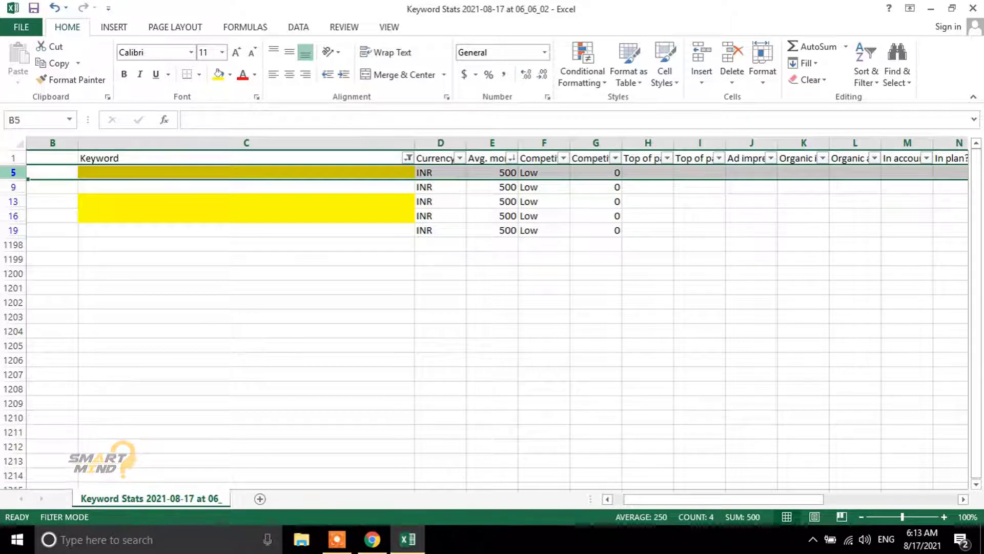
{"action": "key", "text": "ctrl+shift+Down"}
{"action": "right_click", "coordinate": [12, 187]}
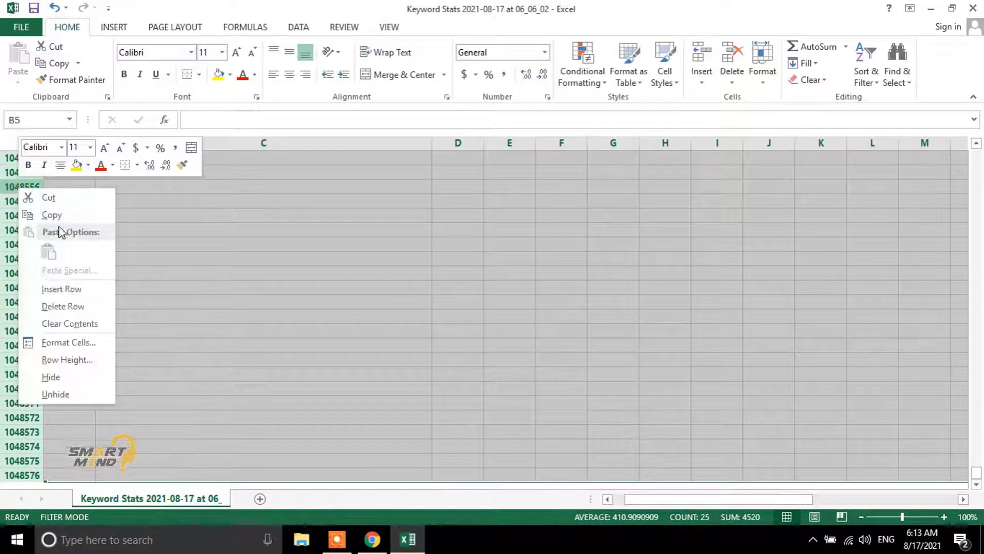
{"action": "left_click", "coordinate": [56, 306]}
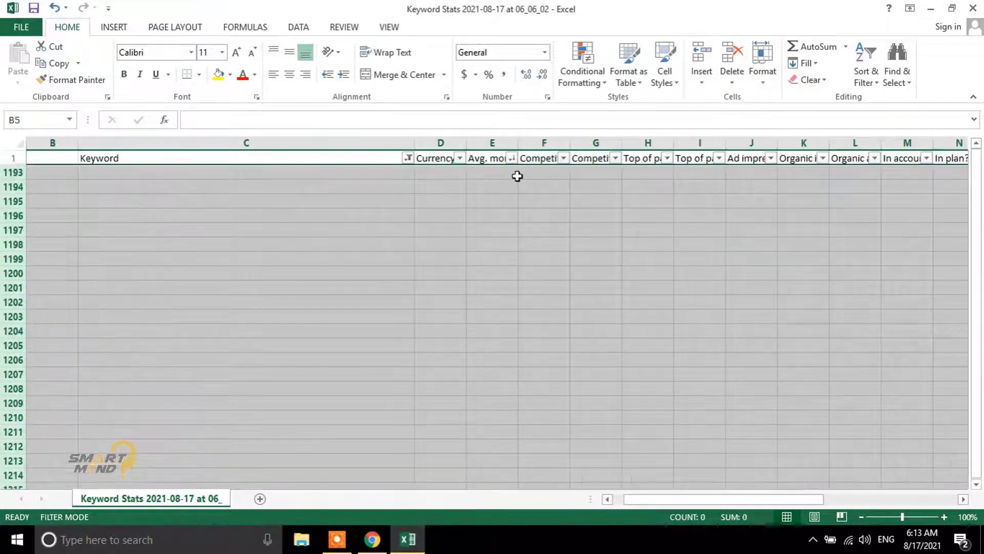
Step: Reset the Keyword column filter to select all entries again
{"action": "left_click", "coordinate": [408, 158]}
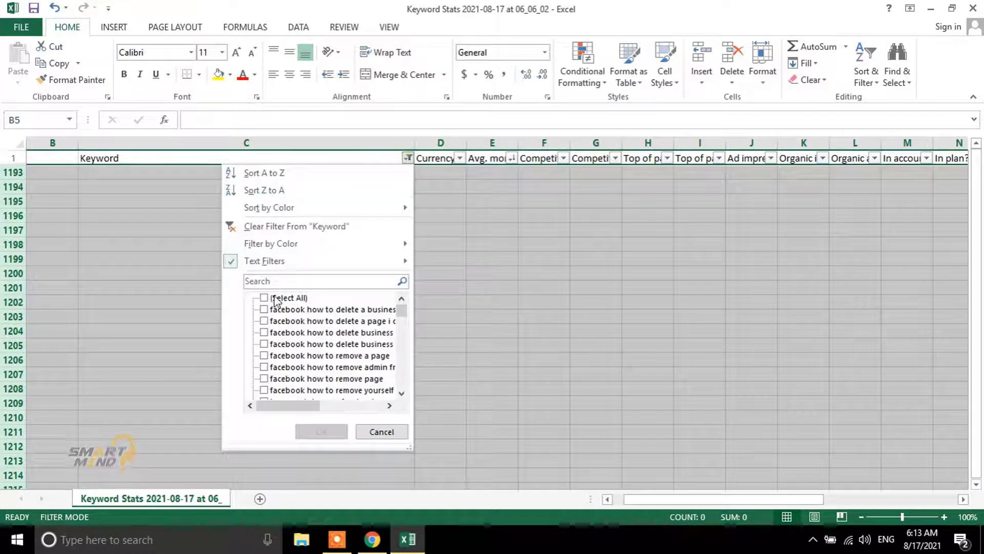
{"action": "left_click", "coordinate": [264, 299]}
{"action": "left_click", "coordinate": [320, 431]}
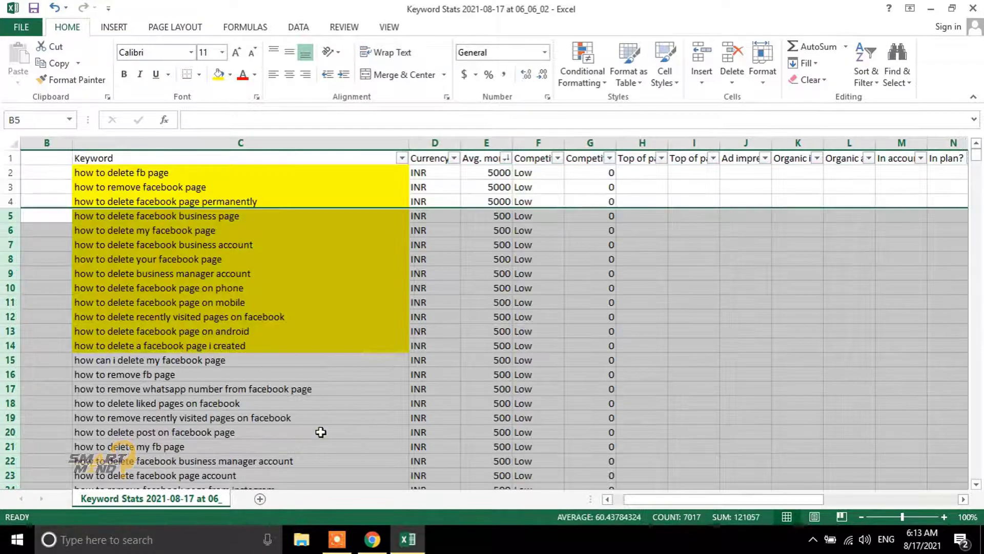
{"action": "left_click", "coordinate": [303, 269]}
{"action": "left_click_drag", "start_coordinate": [156, 173], "coordinate": [140, 343]}
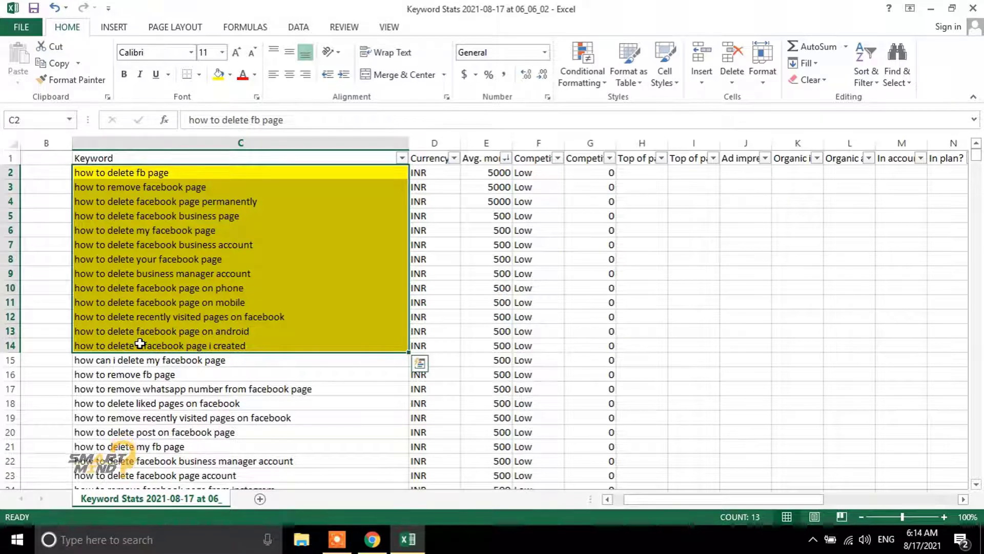
{"action": "left_click", "coordinate": [141, 301]}
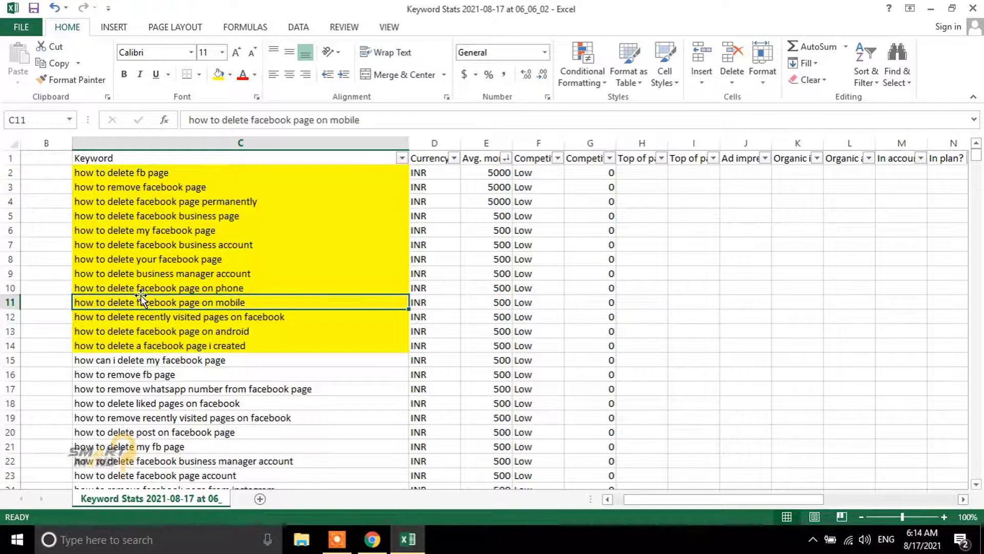
{"action": "left_click_drag", "start_coordinate": [158, 172], "coordinate": [156, 350]}
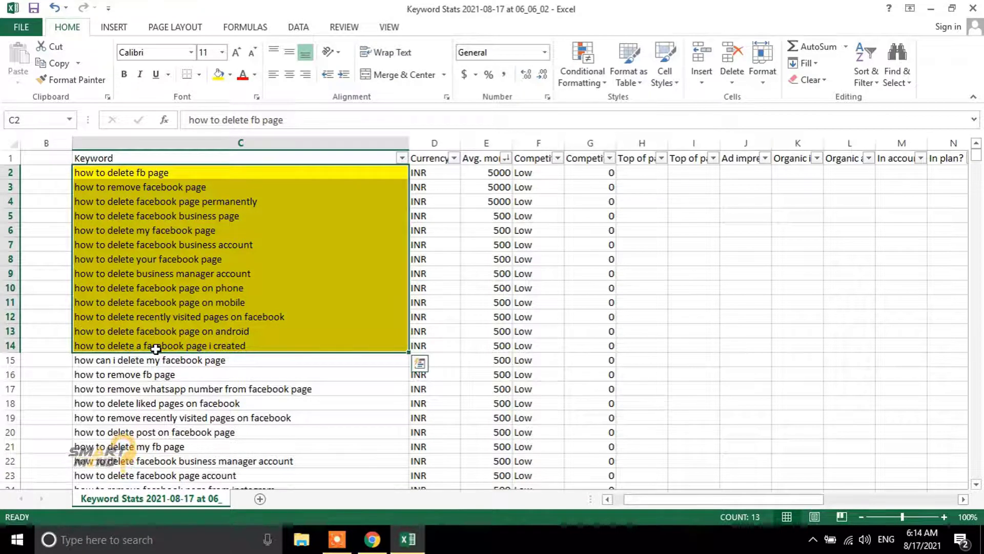
Step: Clear the zero values in column G from row 2 downward
{"action": "left_click_drag", "start_coordinate": [615, 172], "coordinate": [622, 475]}
{"action": "key", "text": "Delete"}
{"action": "scroll", "coordinate": [687, 424], "scroll_direction": "up", "scroll_amount": 2}
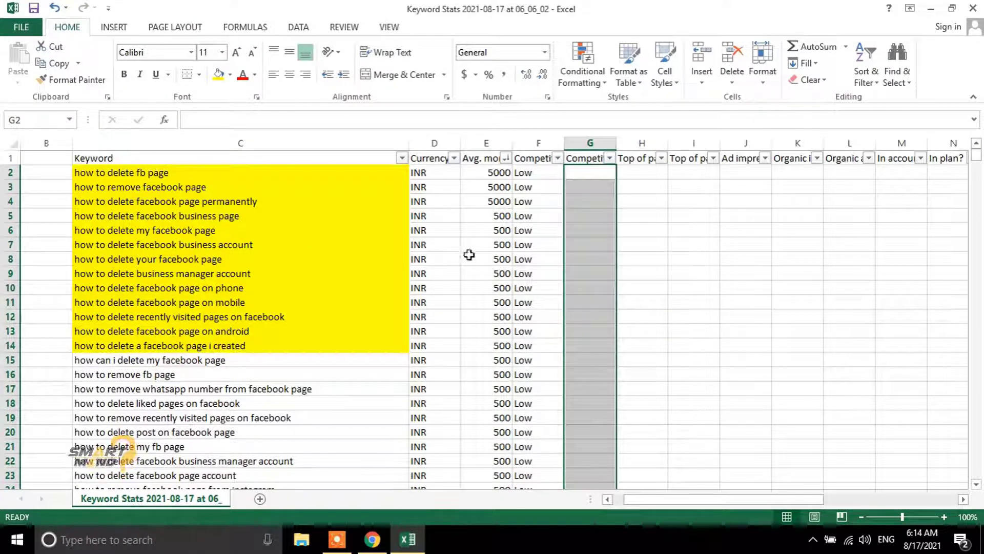
Step: Enter the formula =C2 in cell L2 to reference the first keyword
{"action": "left_click", "coordinate": [855, 170]}
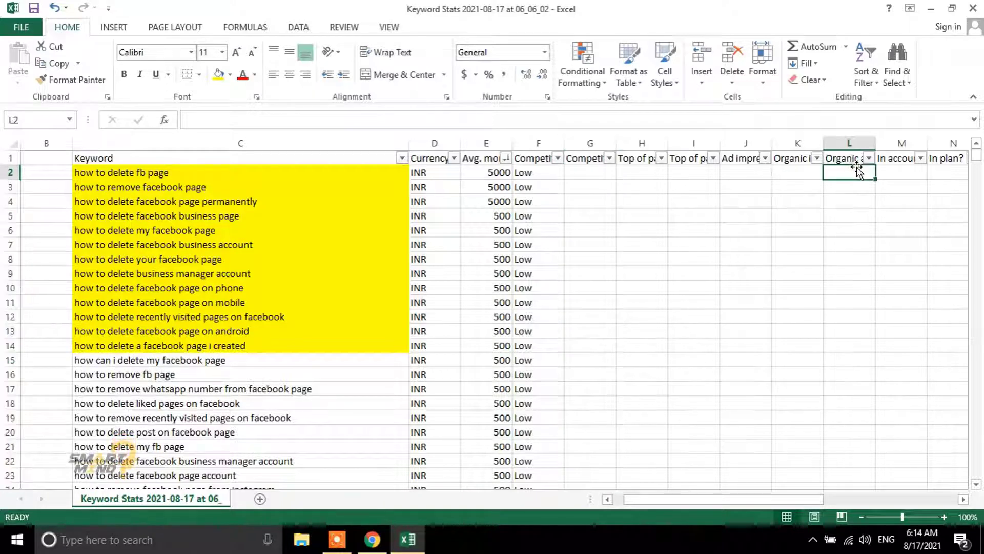
{"action": "type", "text": "="}
{"action": "left_click", "coordinate": [204, 170]}
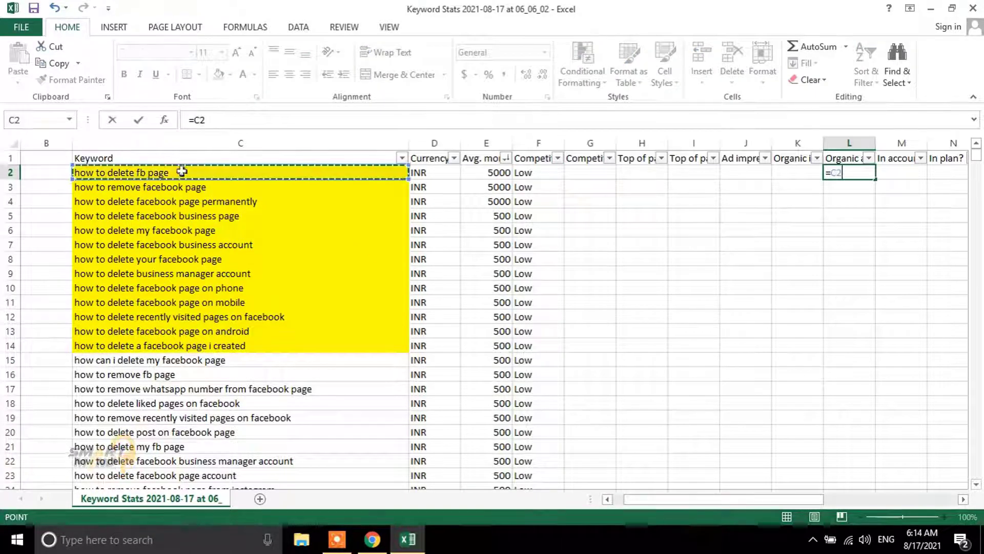
{"action": "key", "text": "Return"}
Step: Enter =CONCATENATE(L2,",",C3) in cell L3 and fill the formula down to L14
{"action": "type", "text": "=con"}
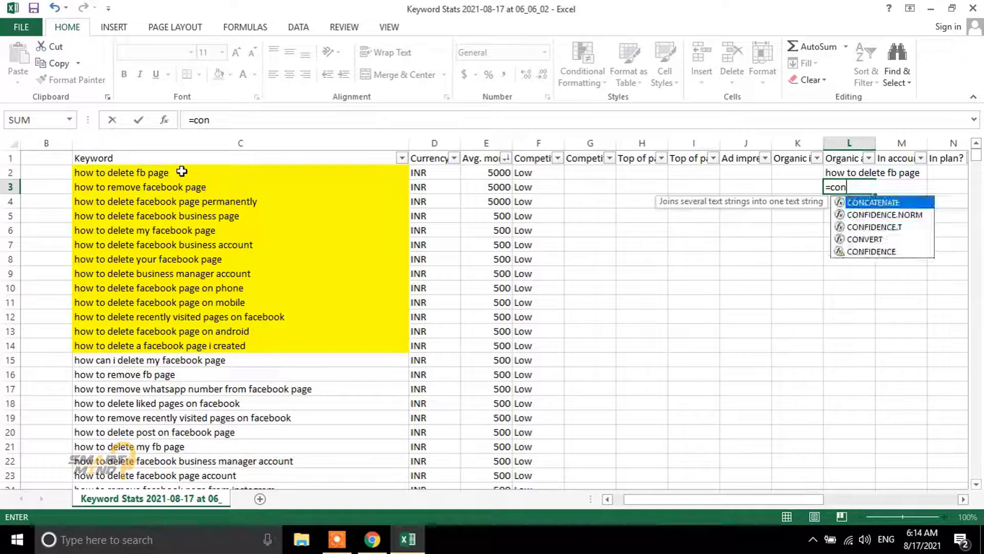
{"action": "key", "text": "Tab"}
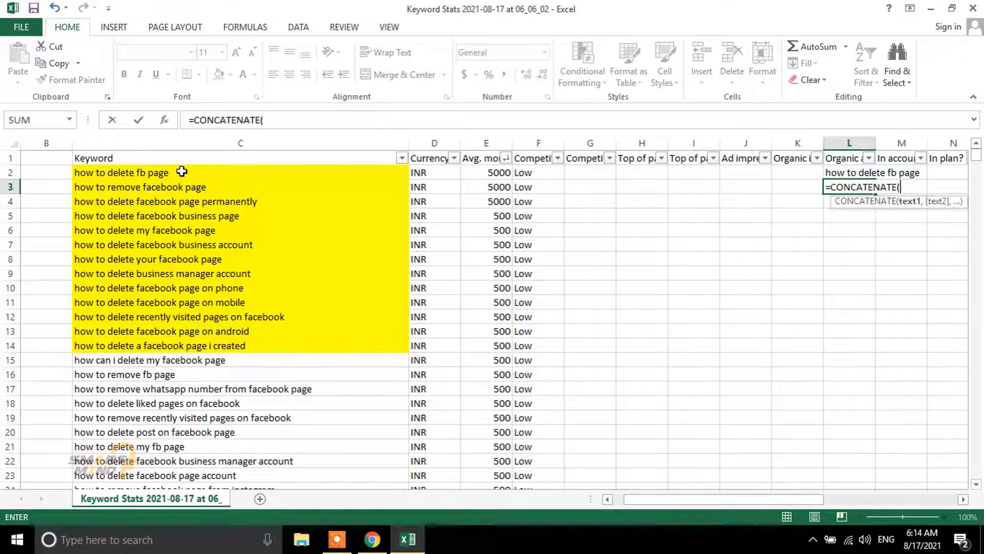
{"action": "left_click", "coordinate": [842, 173]}
{"action": "type", "text": ","}
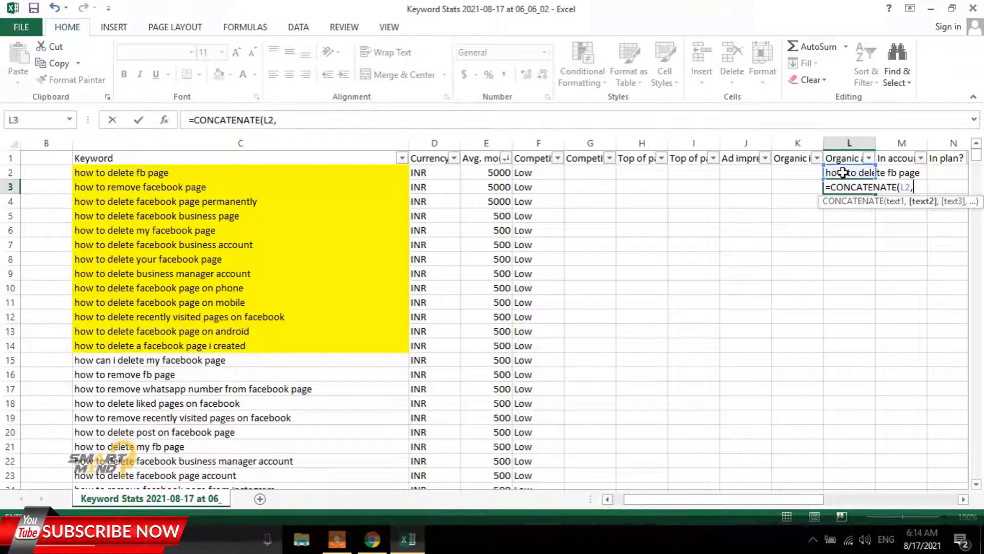
{"action": "type", "text": "\",\","}
{"action": "left_click", "coordinate": [131, 194]}
{"action": "key", "text": "Return"}
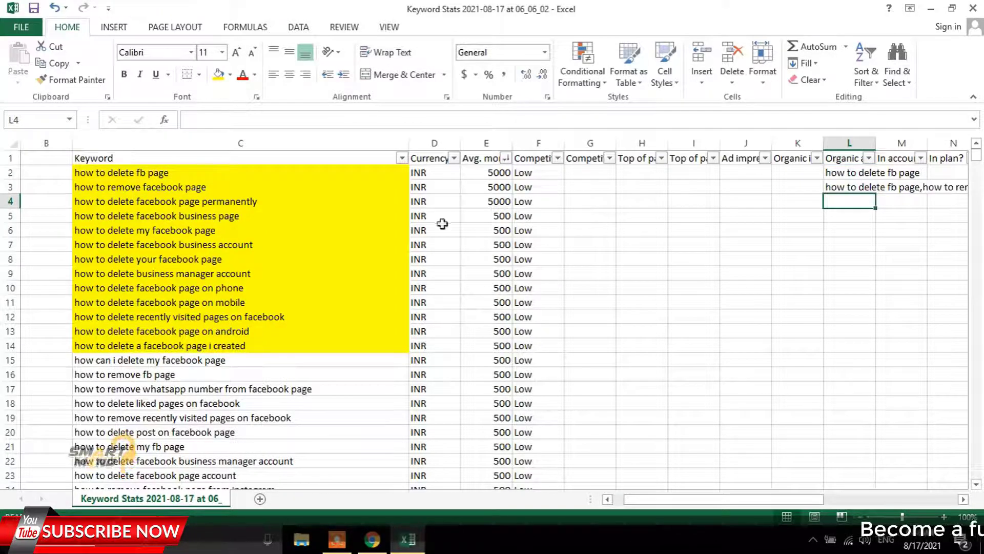
{"action": "left_click", "coordinate": [853, 188]}
{"action": "left_click_drag", "start_coordinate": [878, 193], "coordinate": [849, 346]}
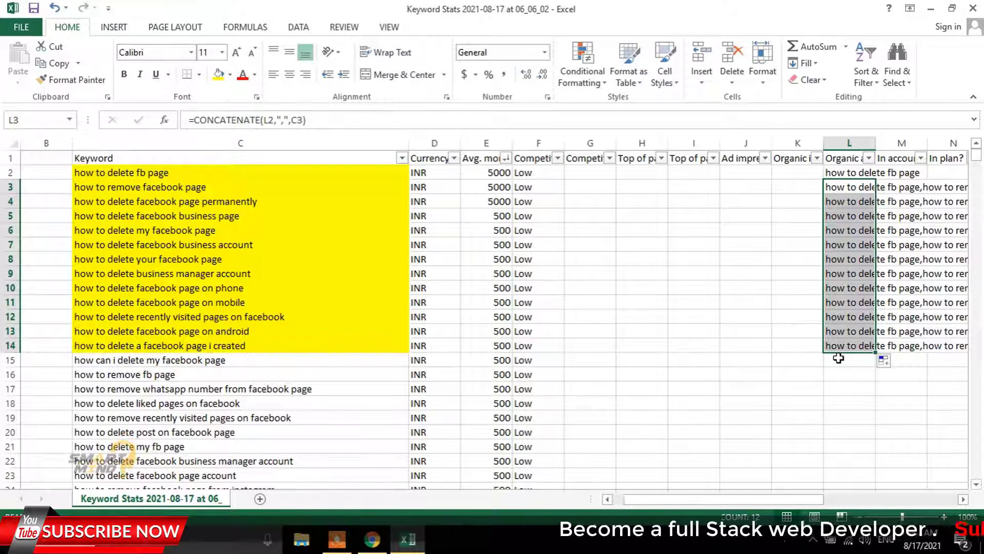
Step: Review the joined keyword text in column L and copy the full comma-separated list from cell L14
{"action": "left_click_drag", "start_coordinate": [657, 498], "coordinate": [773, 499]}
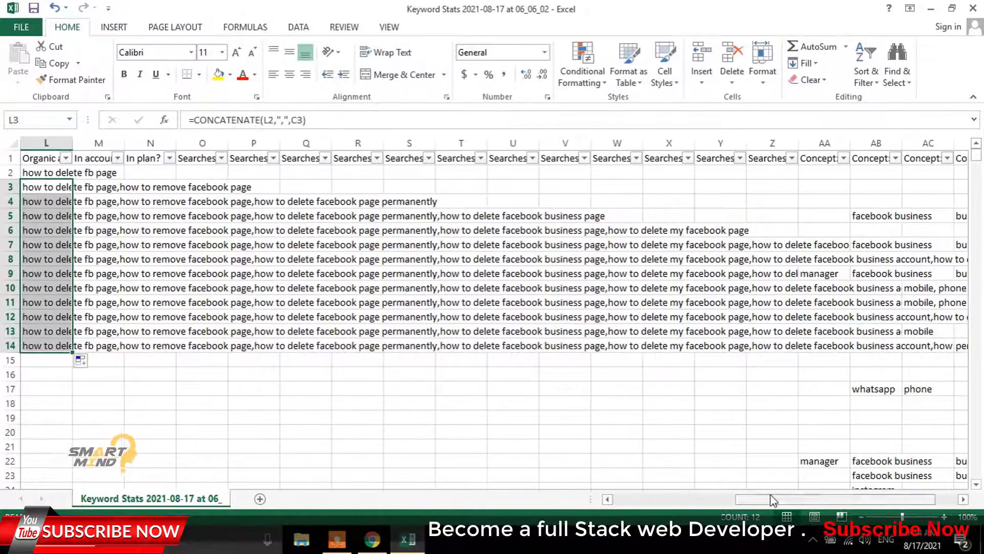
{"action": "left_click", "coordinate": [174, 348]}
{"action": "left_click_drag", "start_coordinate": [174, 347], "coordinate": [565, 344]}
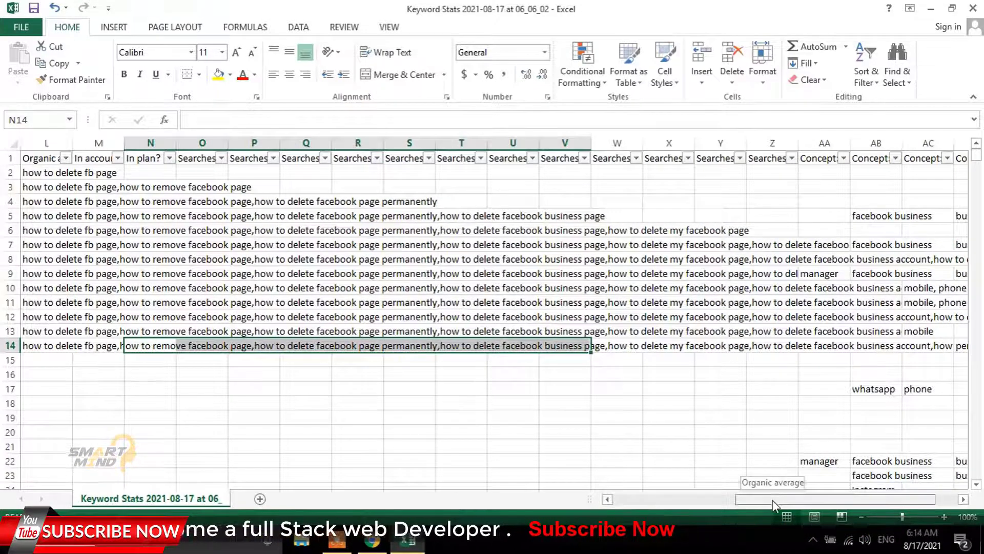
{"action": "left_click_drag", "start_coordinate": [773, 505], "coordinate": [653, 500]}
{"action": "left_click", "coordinate": [901, 345]}
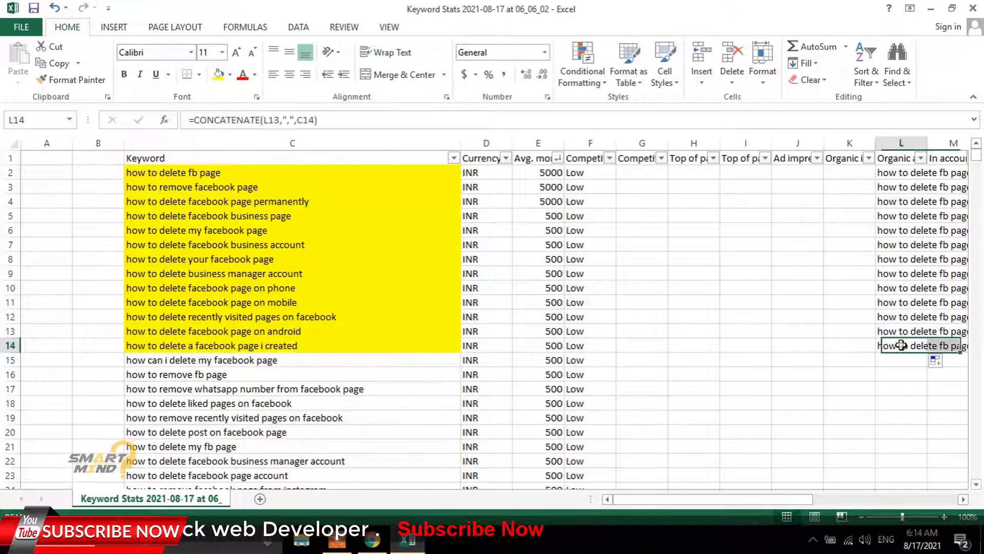
{"action": "key", "text": "ctrl+c"}
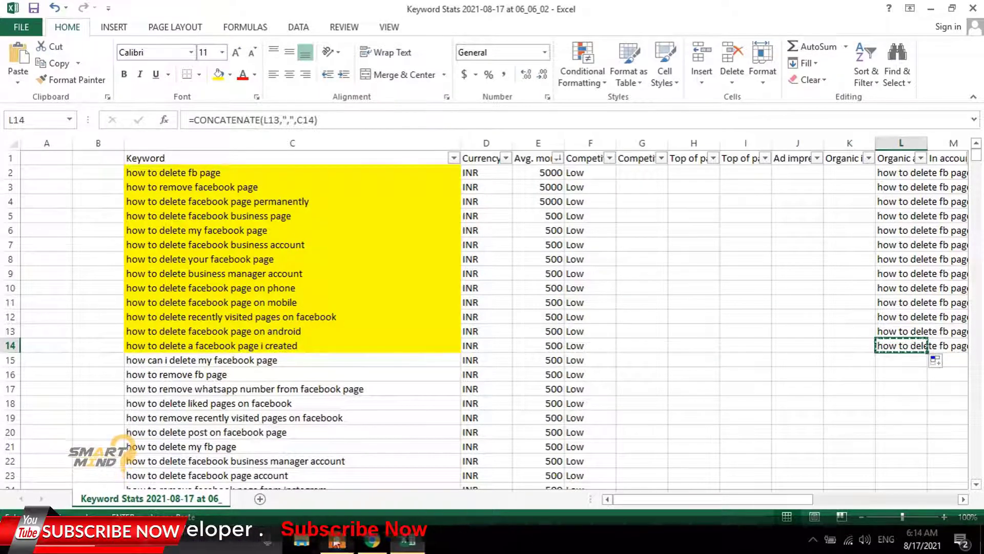
Step: Switch to the Video Topic Analysis form in Chrome and replace the video tags with the copied keyword list
{"action": "mouse_move", "coordinate": [347, 545]}
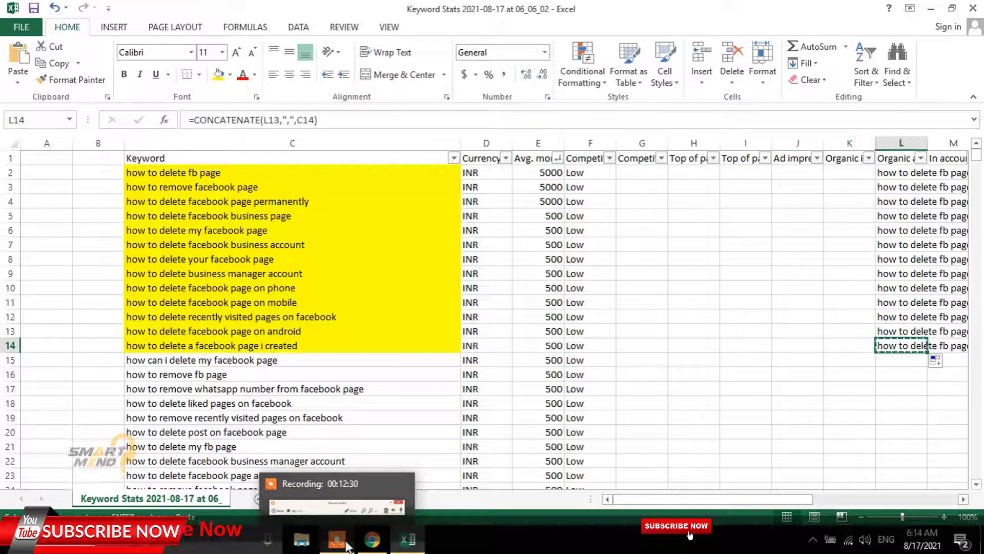
{"action": "left_click", "coordinate": [372, 539]}
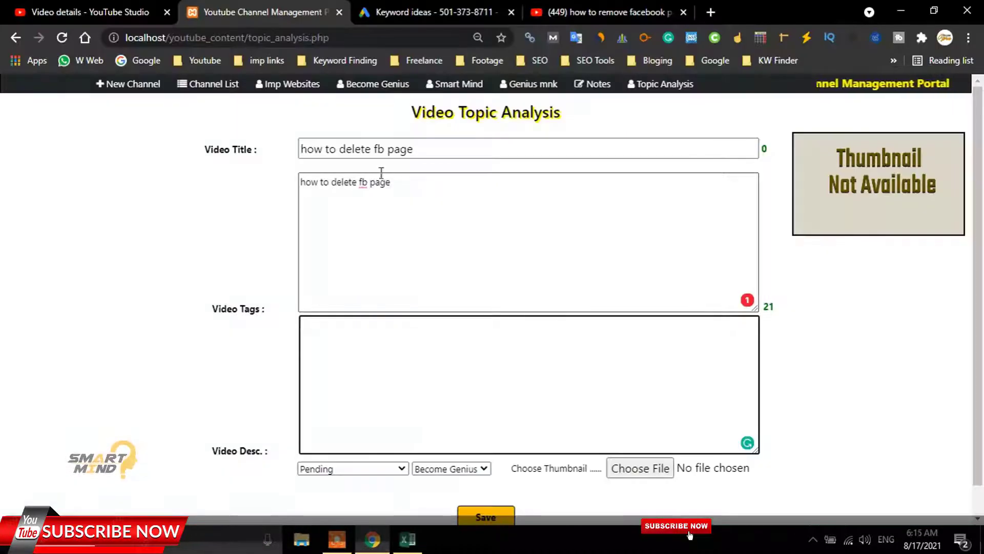
{"action": "key", "text": "ctrl+a"}
{"action": "key", "text": "ctrl+v"}
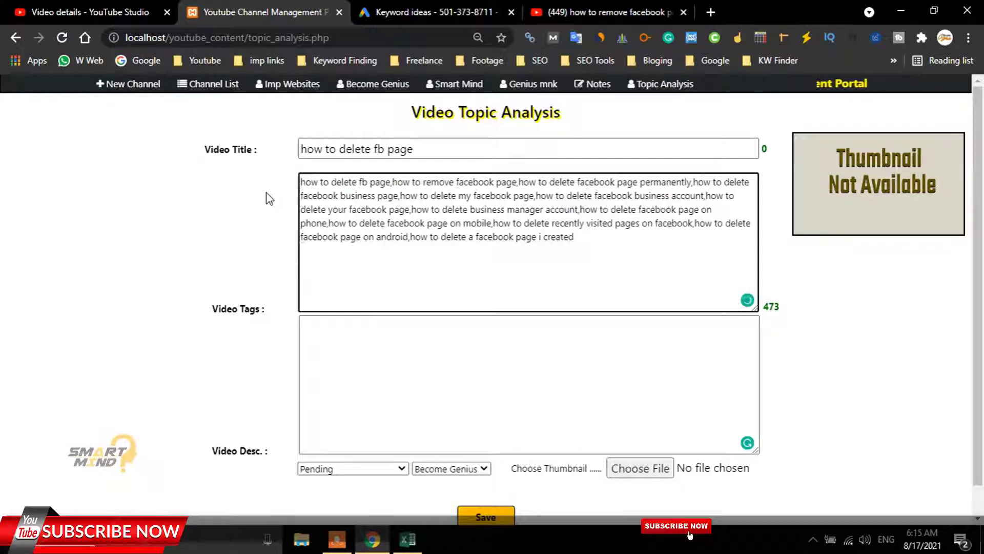
{"action": "left_click_drag", "start_coordinate": [585, 228], "coordinate": [310, 182]}
{"action": "left_click", "coordinate": [594, 232]}
{"action": "key", "text": "ctrl+a"}
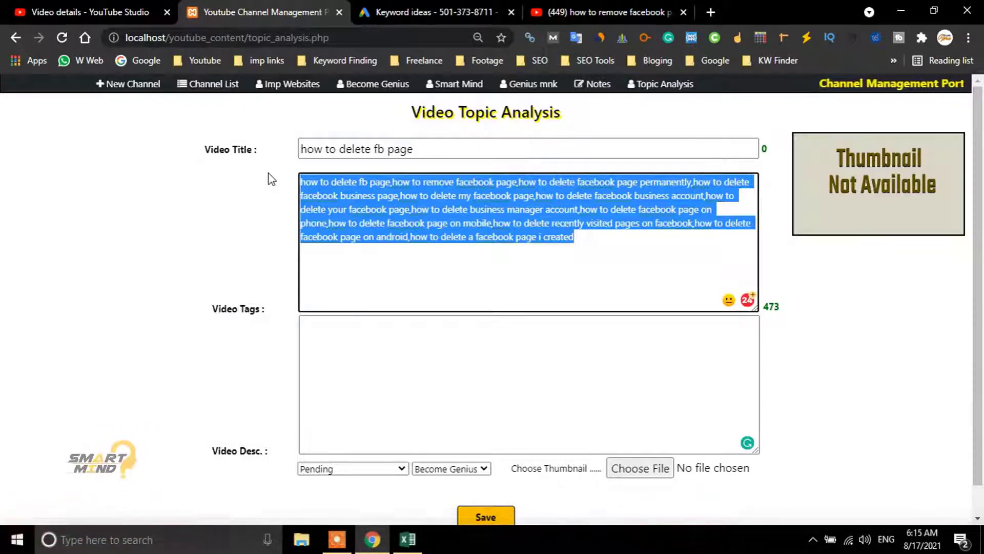
{"action": "left_click", "coordinate": [442, 347]}
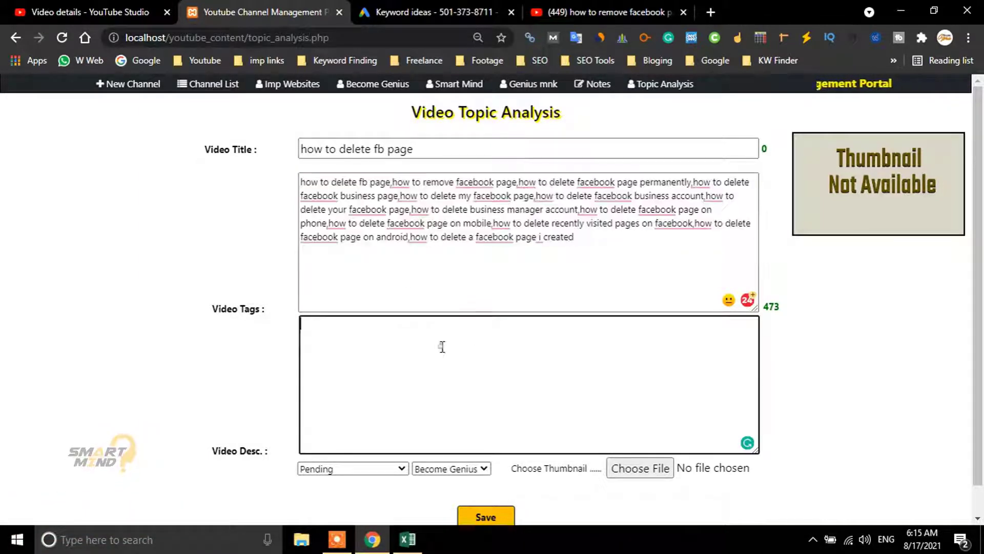
Step: Switch to the Excel keyword sheet and copy the text "how to delete facebook page on phone" from within cell C10
{"action": "left_click", "coordinate": [408, 539]}
{"action": "left_click", "coordinate": [201, 288]}
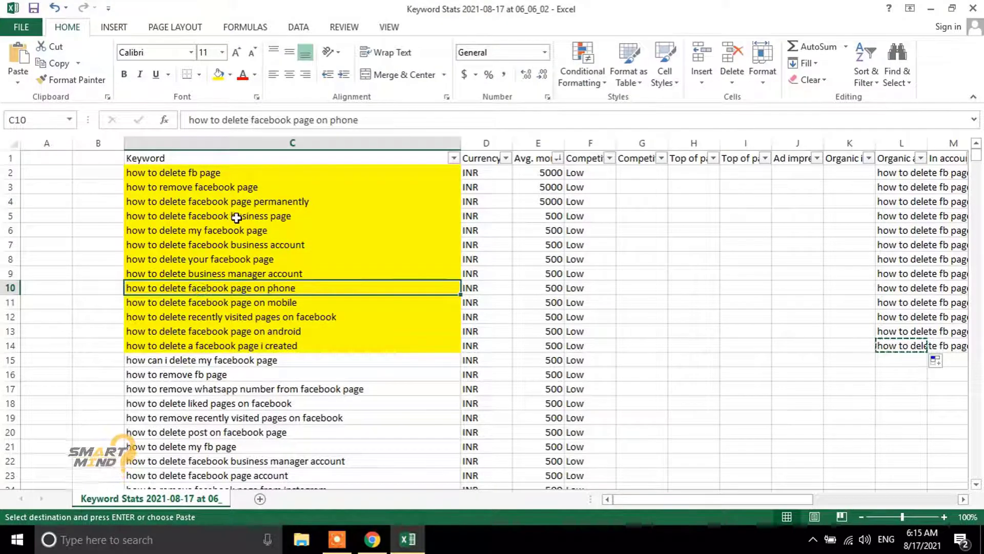
{"action": "left_click", "coordinate": [198, 188]}
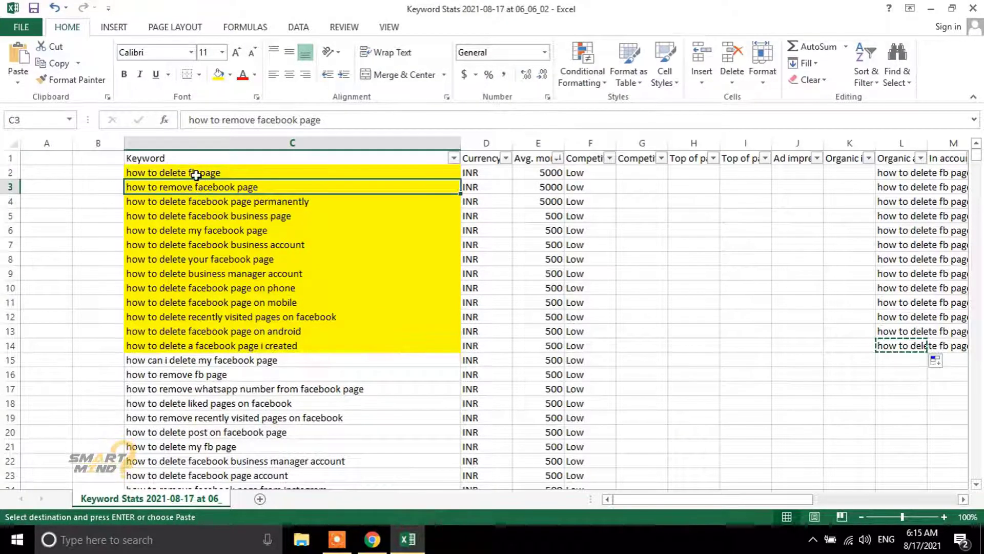
{"action": "left_click", "coordinate": [195, 176]}
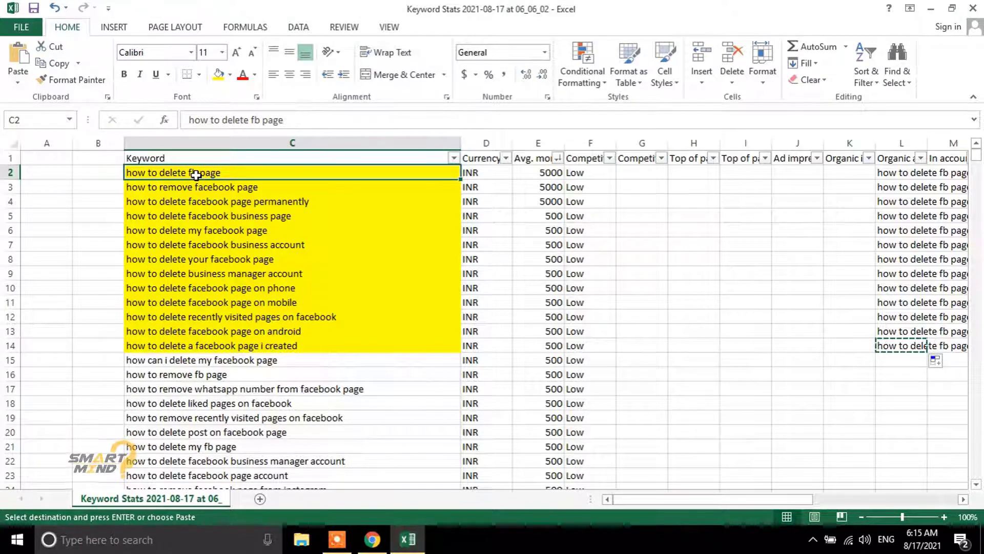
{"action": "double_click", "coordinate": [224, 287]}
{"action": "left_click_drag", "start_coordinate": [306, 287], "coordinate": [60, 279]}
{"action": "key", "text": "ctrl+c"}
Step: Switch to the Video Topic Analysis form in Chrome and append "| how to delete facebook page on phone" to the video title
{"action": "key", "text": "alt+Tab"}
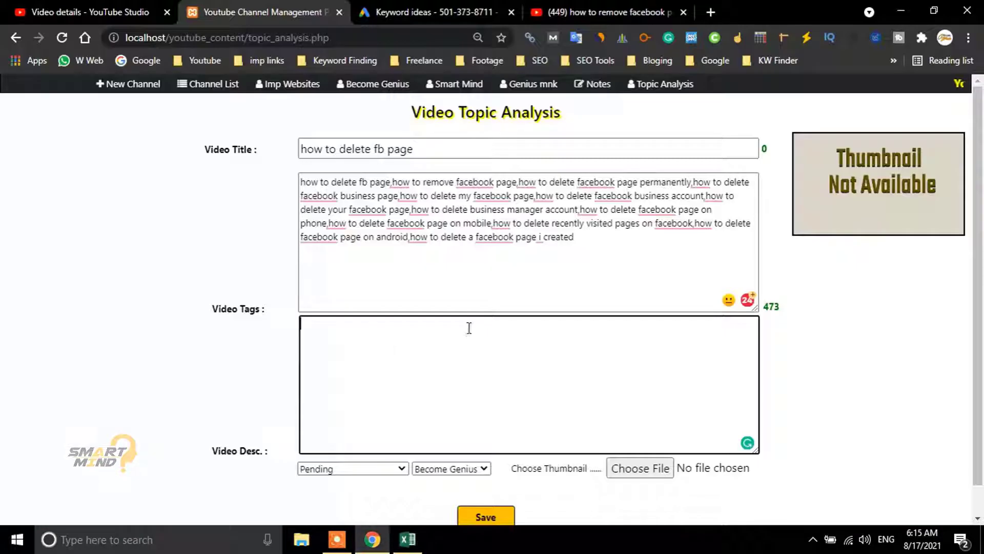
{"action": "left_click", "coordinate": [440, 151]}
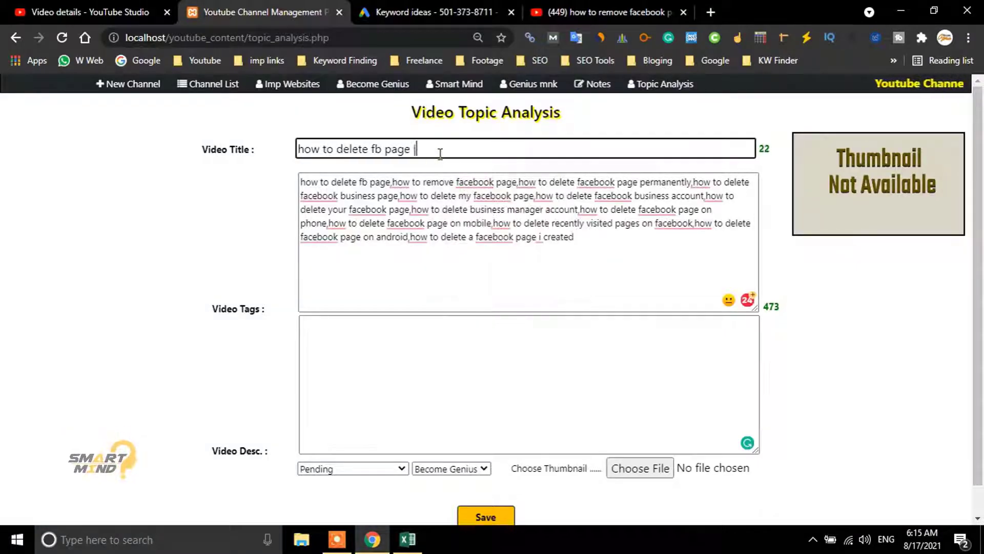
{"action": "type", "text": "|"}
{"action": "key", "text": "ctrl+v"}
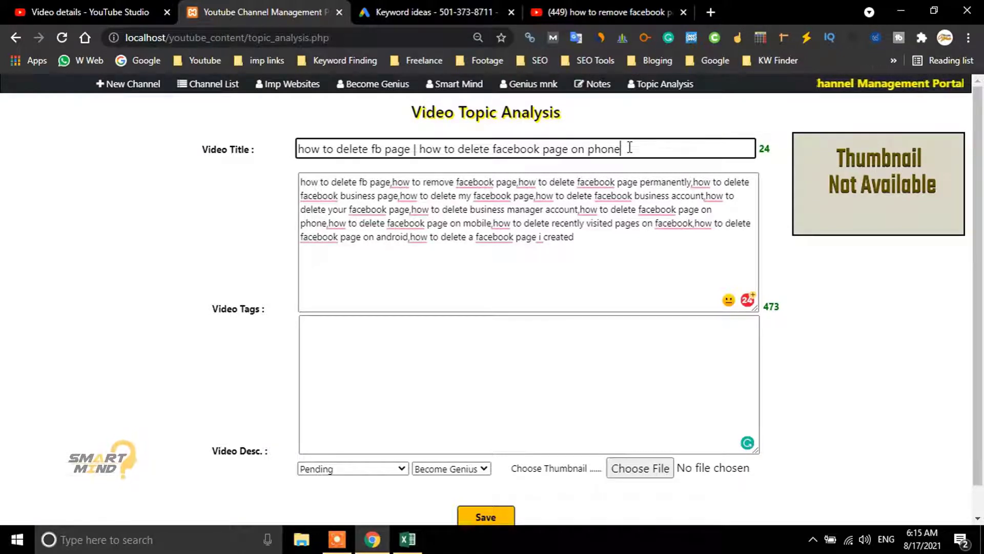
Step: Switch to the Excel keyword sheet and number cells G2 through G14 sequentially from 1 to 13
{"action": "key", "text": "alt+Tab"}
{"action": "left_click_drag", "start_coordinate": [792, 500], "coordinate": [825, 500]}
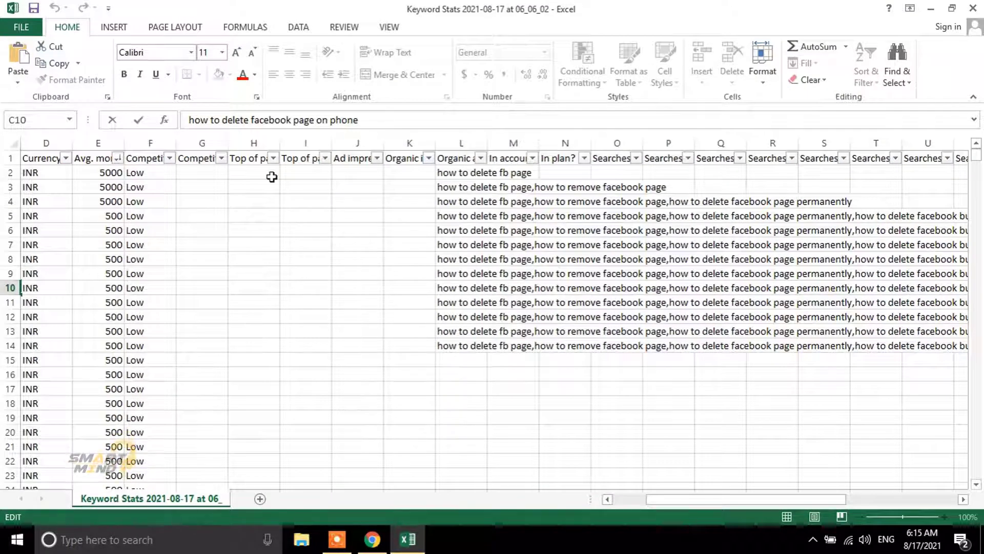
{"action": "left_click", "coordinate": [207, 175]}
{"action": "type", "text": "1"}
{"action": "key", "text": "Return"}
{"action": "type", "text": "2"}
{"action": "key", "text": "Return"}
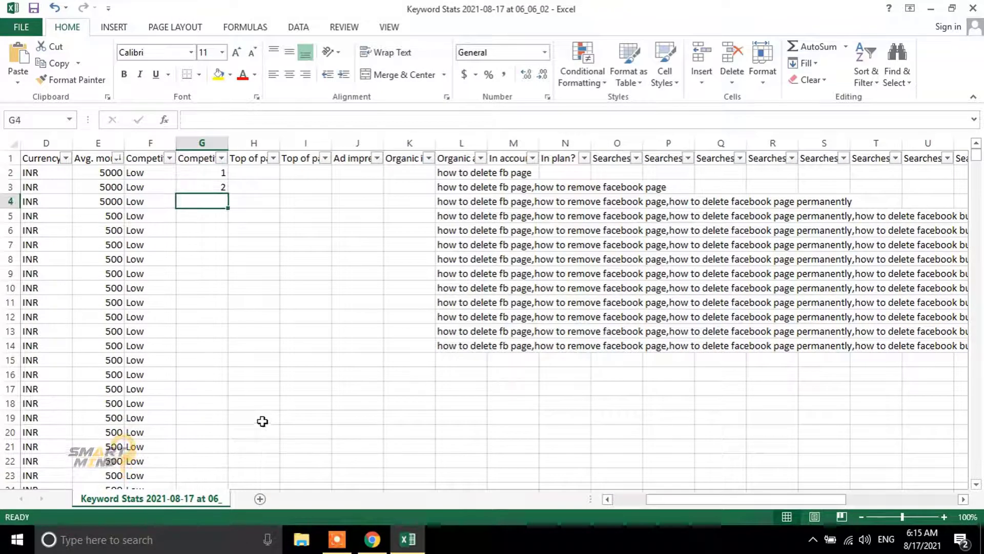
{"action": "left_click_drag", "start_coordinate": [205, 171], "coordinate": [206, 349]}
{"action": "left_click", "coordinate": [232, 191]}
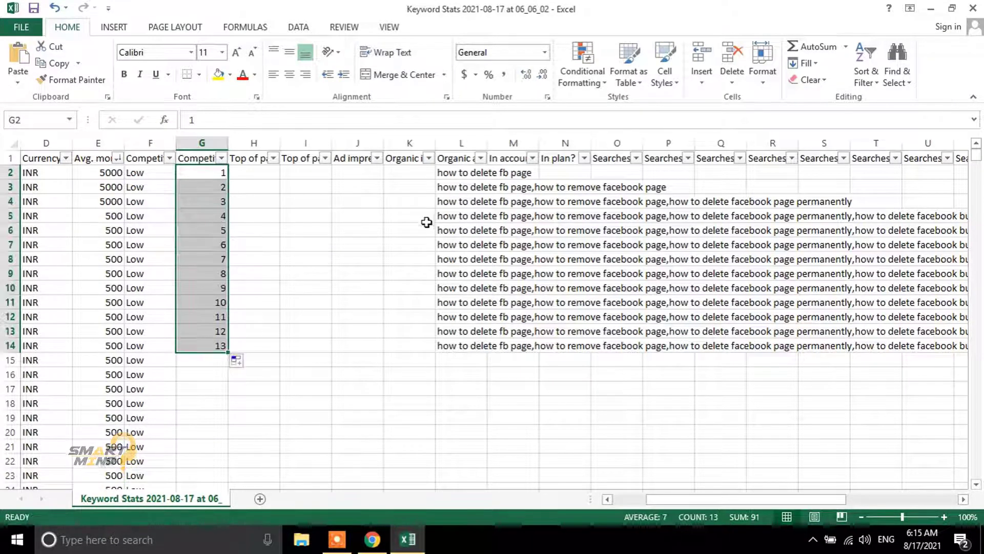
Step: Change the L3 formula to =CONCATENATE(L2," ",G3,". ",C3) so each keyword is joined with its number
{"action": "double_click", "coordinate": [448, 188]}
{"action": "left_click", "coordinate": [536, 190]}
{"action": "key", "text": "BackSpace"}
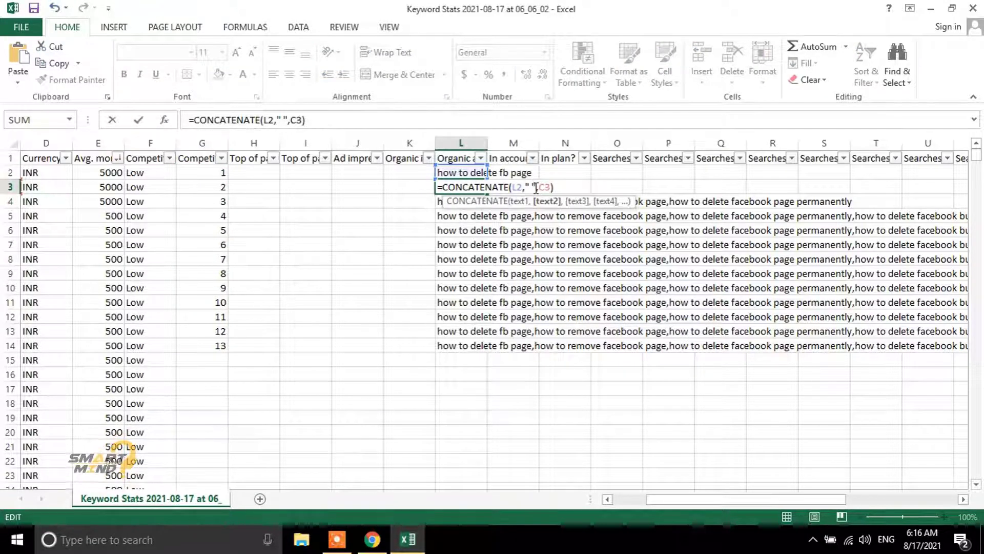
{"action": "type", "text": ","}
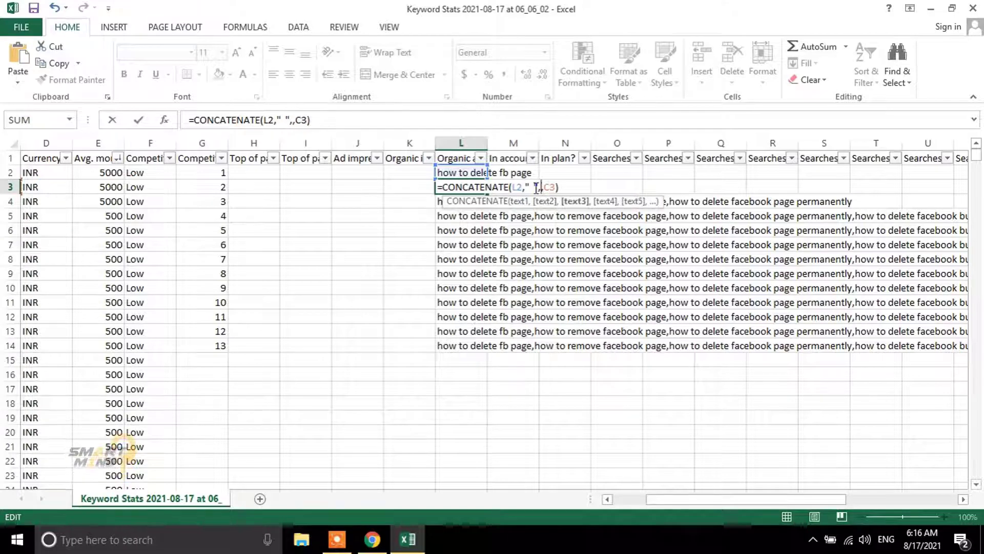
{"action": "left_click", "coordinate": [222, 185]}
{"action": "type", "text": ",\""}
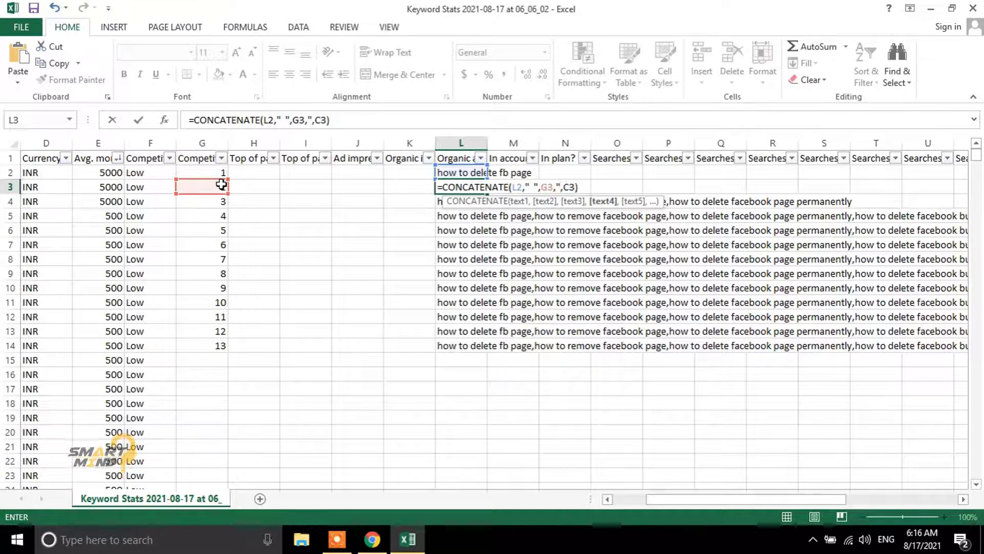
{"action": "type", "text": ". \""}
{"action": "key", "text": "Return"}
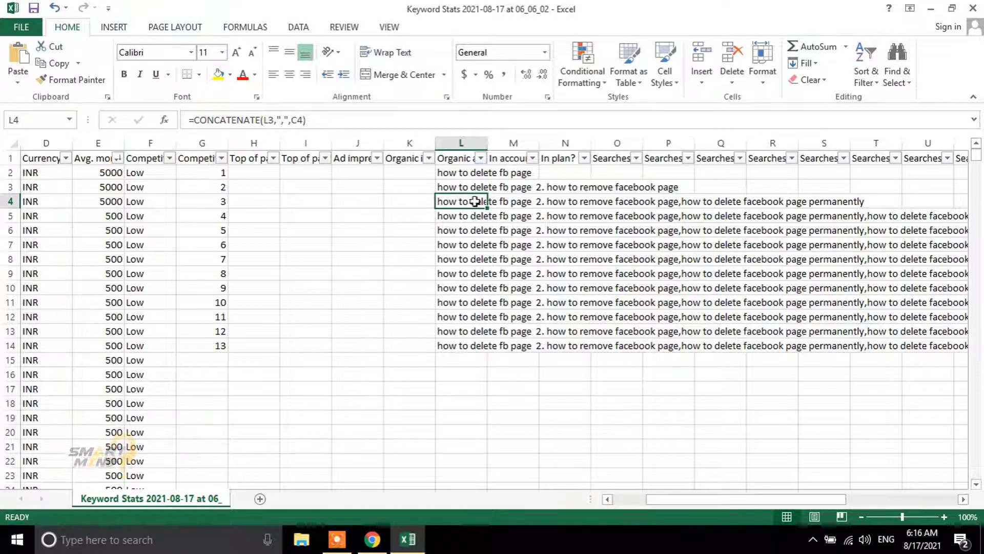
Step: Fill the L3 formula down to L14 and copy the complete numbered keyword list from cell L14
{"action": "left_click", "coordinate": [465, 187]}
{"action": "left_click_drag", "start_coordinate": [491, 195], "coordinate": [465, 346]}
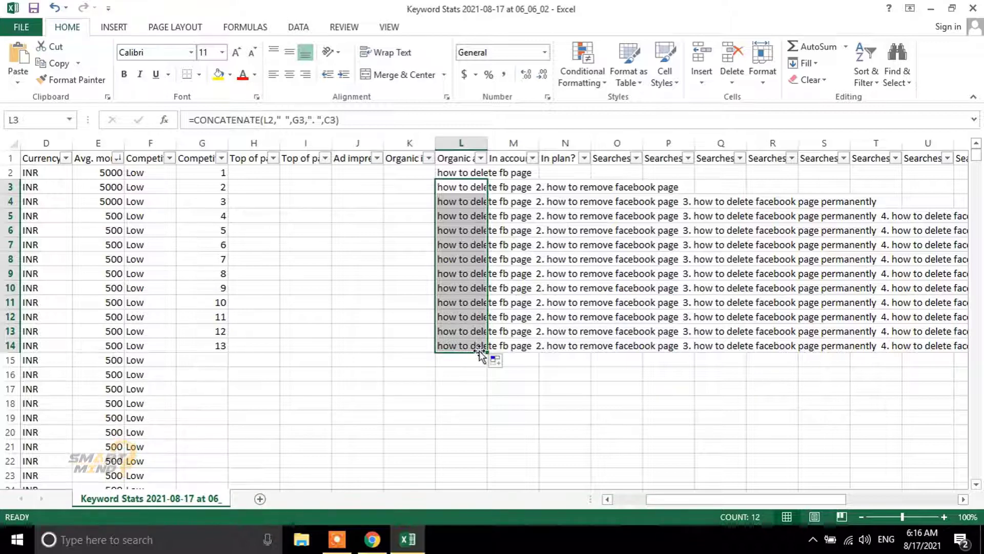
{"action": "left_click", "coordinate": [473, 345]}
{"action": "key", "text": "ctrl+c"}
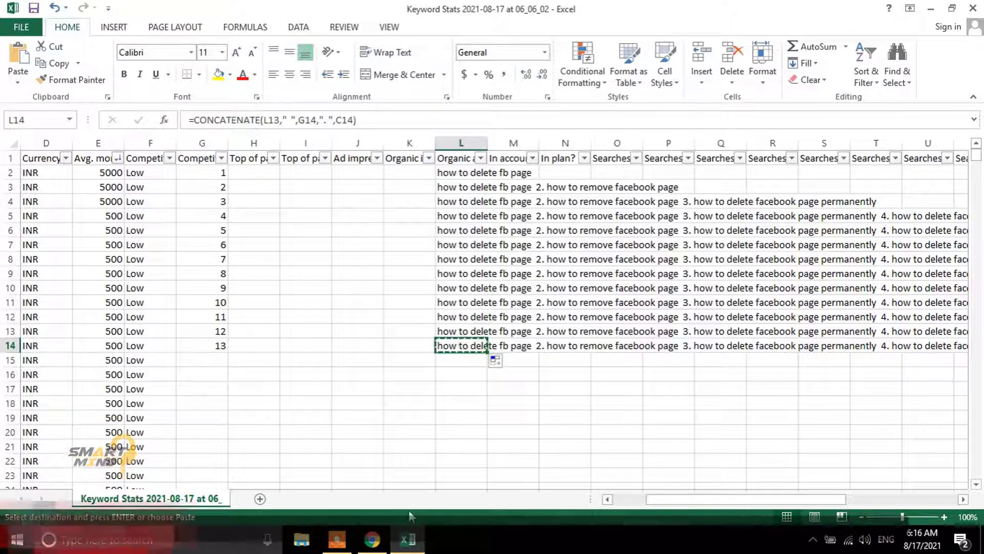
Step: Switch to the Video Topic Analysis form in Chrome and enter the heading "Covered topics in this video" in the video description
{"action": "left_click", "coordinate": [372, 539]}
{"action": "left_click", "coordinate": [336, 360]}
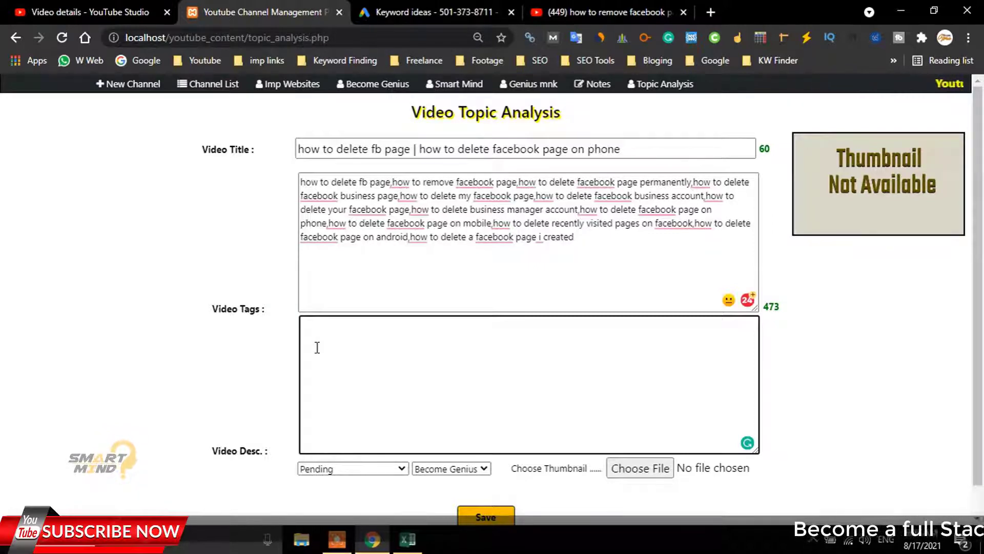
{"action": "type", "text": "Cover"}
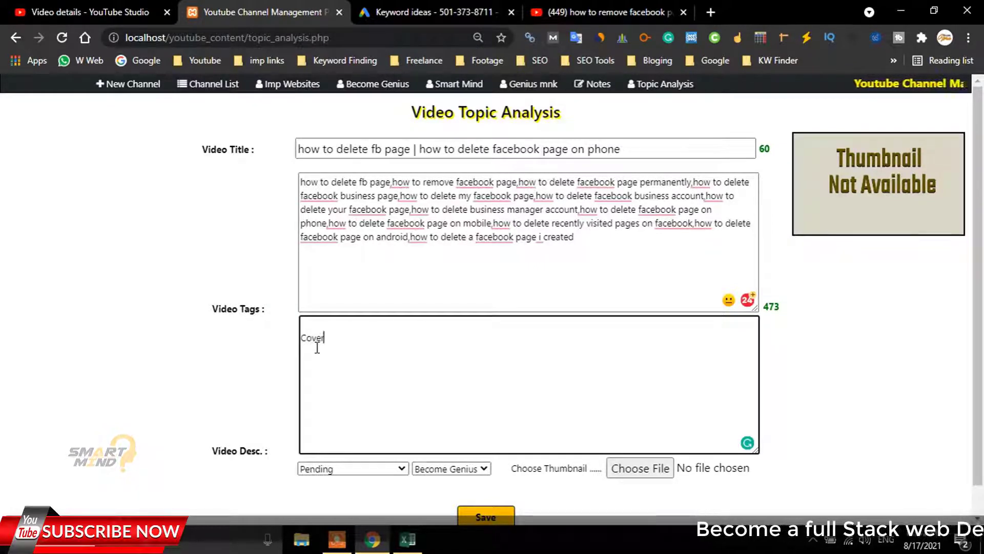
{"action": "type", "text": "ed topics "}
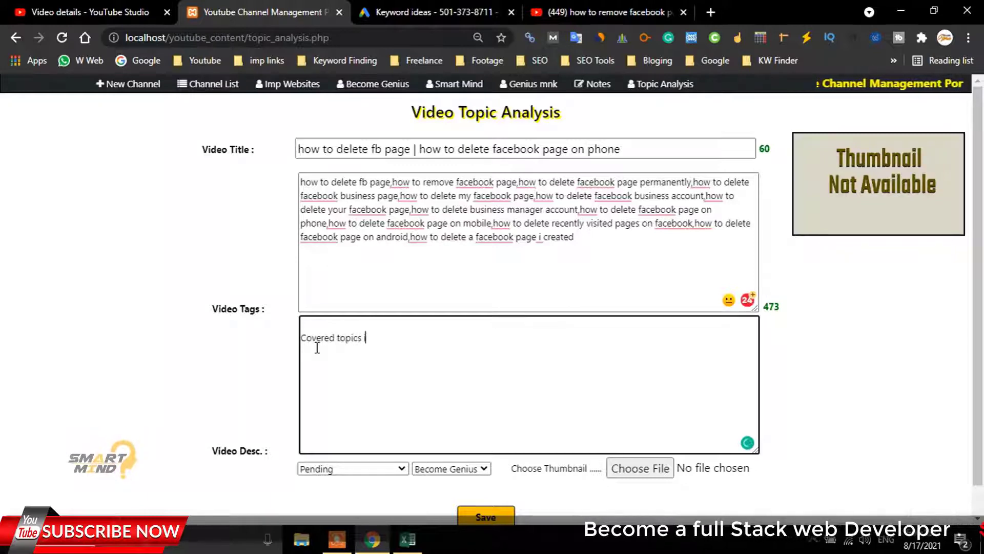
{"action": "type", "text": "in this videos"}
{"action": "key", "text": "Return"}
{"action": "type", "text": "-"}
{"action": "key", "text": "BackSpace"}
{"action": "key", "text": "BackSpace"}
{"action": "key", "text": "BackSpace"}
Step: Add a row of dashes under the description heading and paste the copied numbered keyword list below it
{"action": "key", "text": "Return"}
{"action": "key", "text": "Return"}
{"action": "type", "text": "-"}
{"action": "key", "text": "Up"}
{"action": "type", "text": "-------------------------------------------------------"}
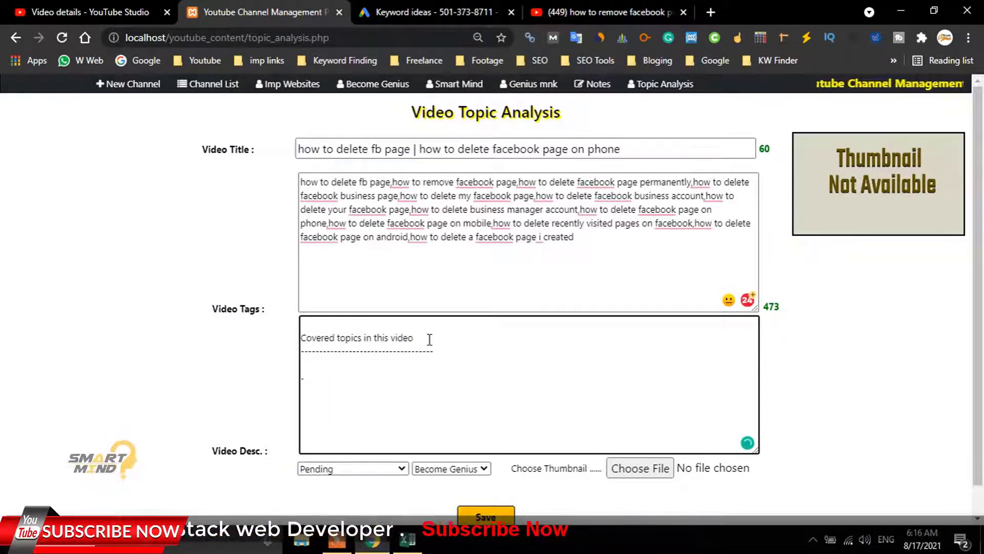
{"action": "key", "text": "Return"}
{"action": "key", "text": "ctrl+v"}
{"action": "key", "text": "Return"}
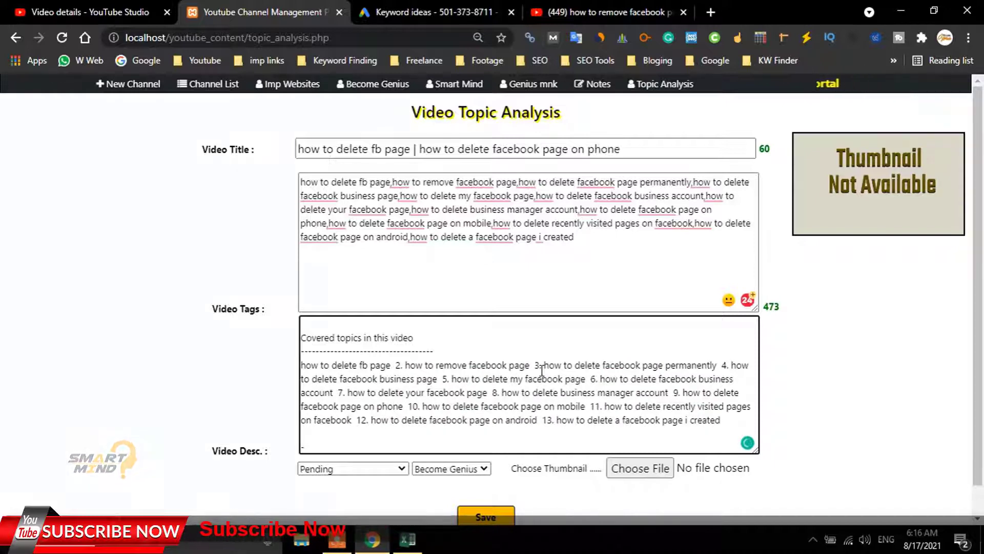
Step: Prefix the first description keyword with "01." and put the second and third on their own lines as "02." and "03."
{"action": "left_click", "coordinate": [302, 365]}
{"action": "type", "text": "01."}
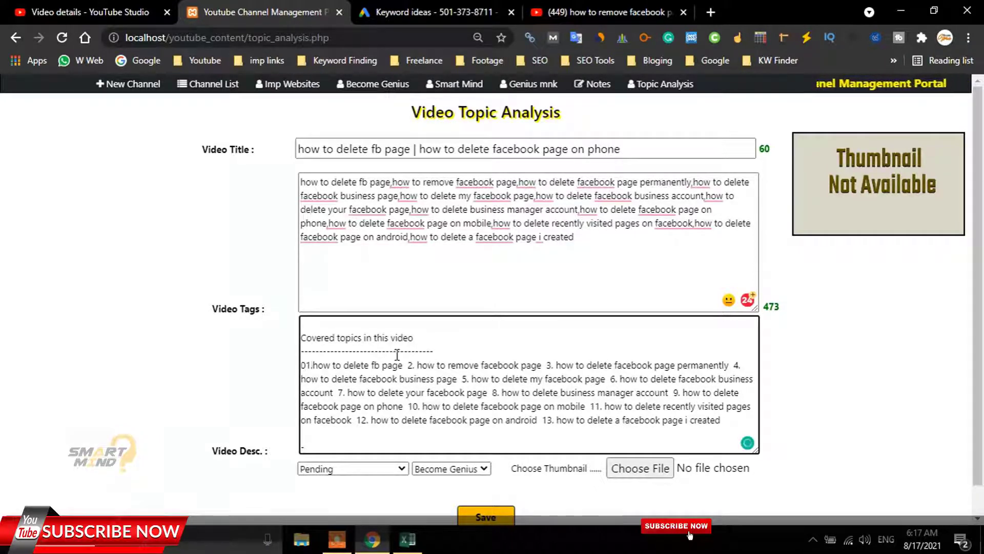
{"action": "left_click", "coordinate": [408, 365]}
{"action": "key", "text": "Return"}
{"action": "type", "text": "0"}
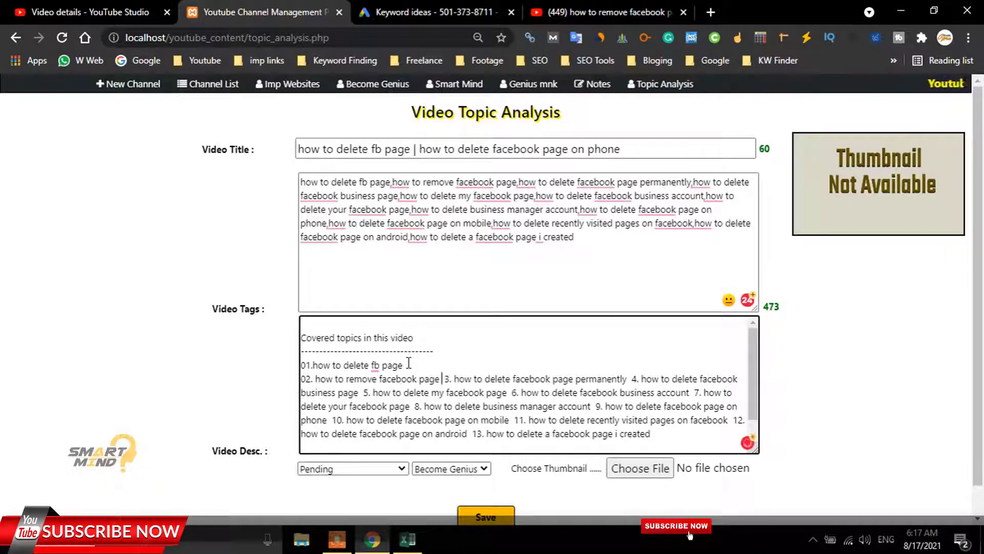
{"action": "left_click", "coordinate": [444, 378]}
{"action": "key", "text": "Return"}
{"action": "type", "text": "0"}
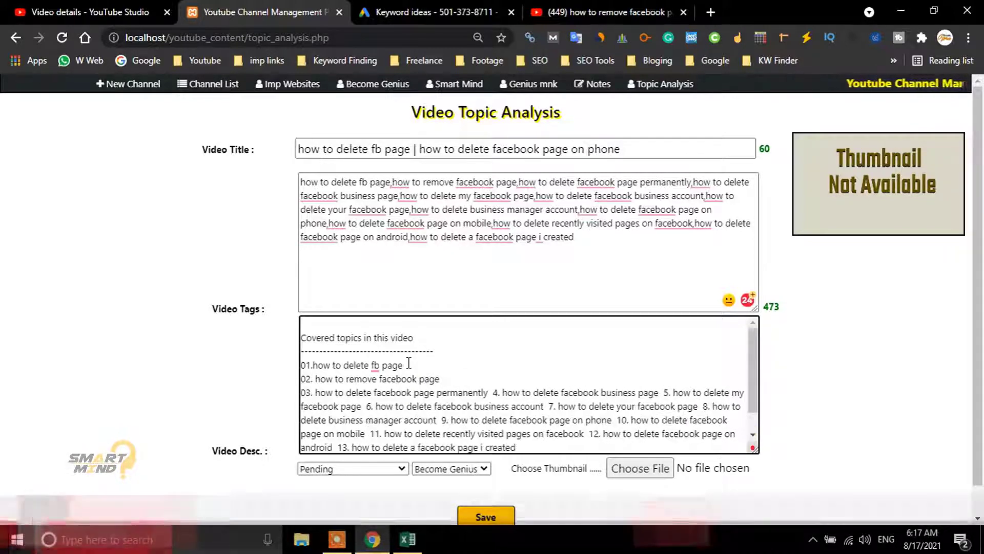
Step: Review the video description, title and tags in the form, and switch to the Google Ads Keyword ideas page
{"action": "left_click_drag", "start_coordinate": [379, 353], "coordinate": [377, 474]}
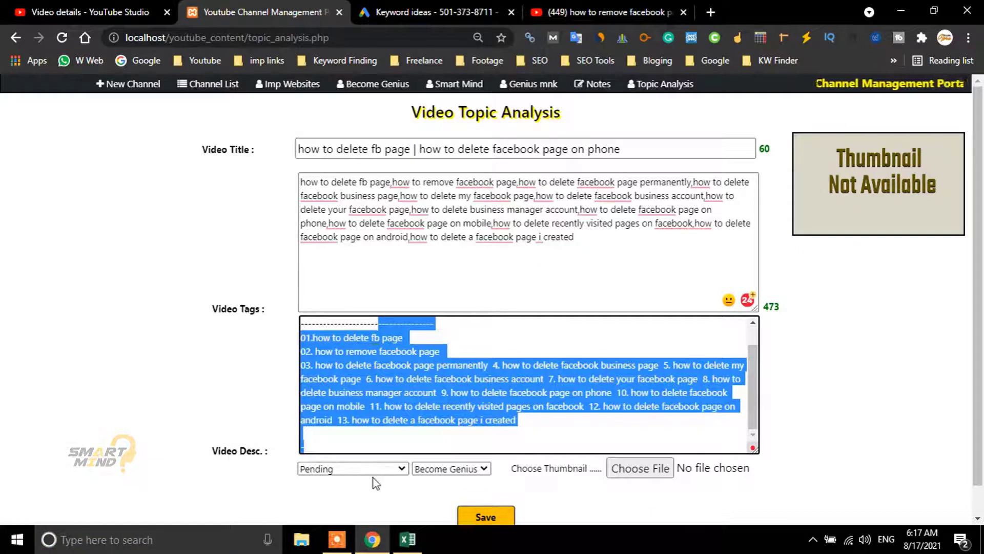
{"action": "left_click", "coordinate": [438, 391]}
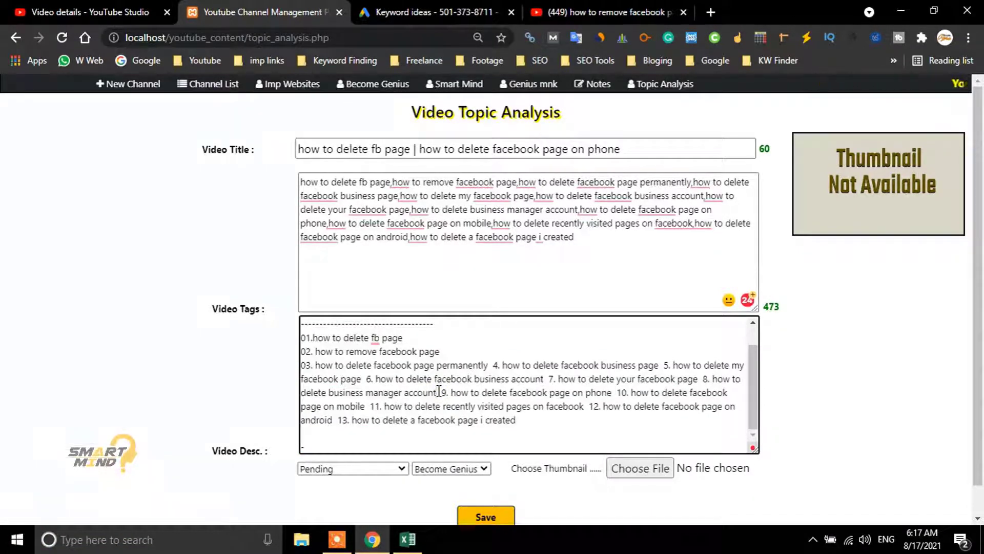
{"action": "left_click_drag", "start_coordinate": [614, 149], "coordinate": [458, 148]}
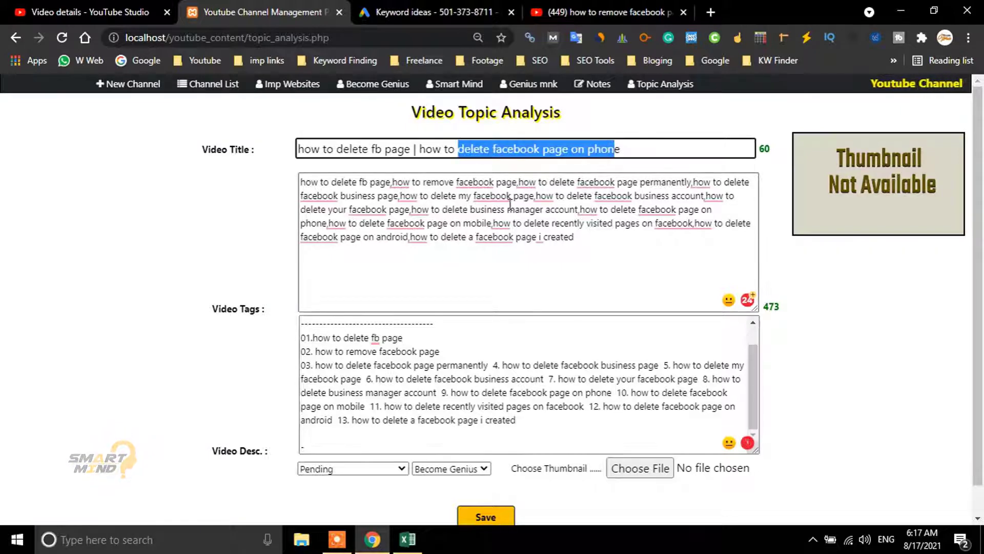
{"action": "left_click_drag", "start_coordinate": [567, 235], "coordinate": [395, 222]}
{"action": "left_click_drag", "start_coordinate": [549, 424], "coordinate": [304, 325]}
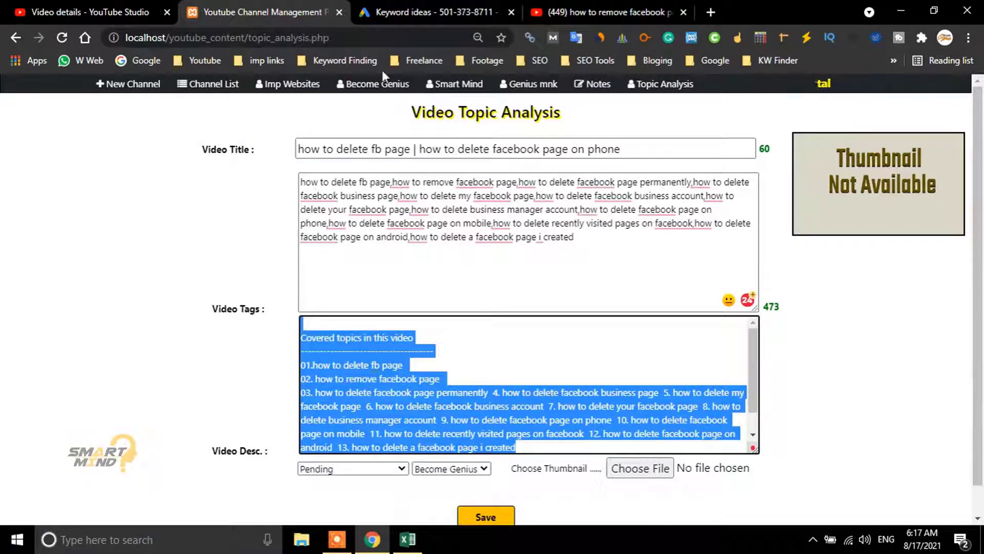
{"action": "left_click", "coordinate": [428, 14]}
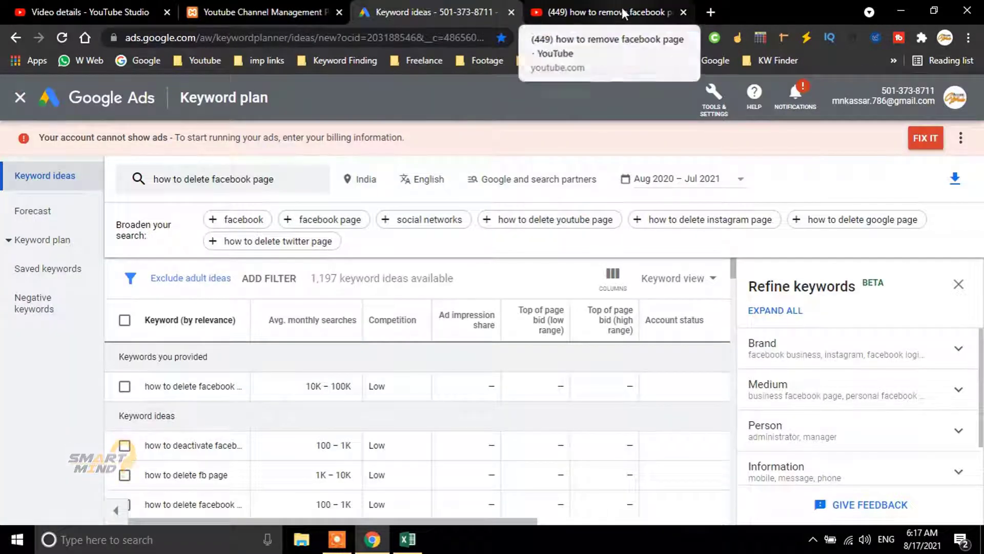